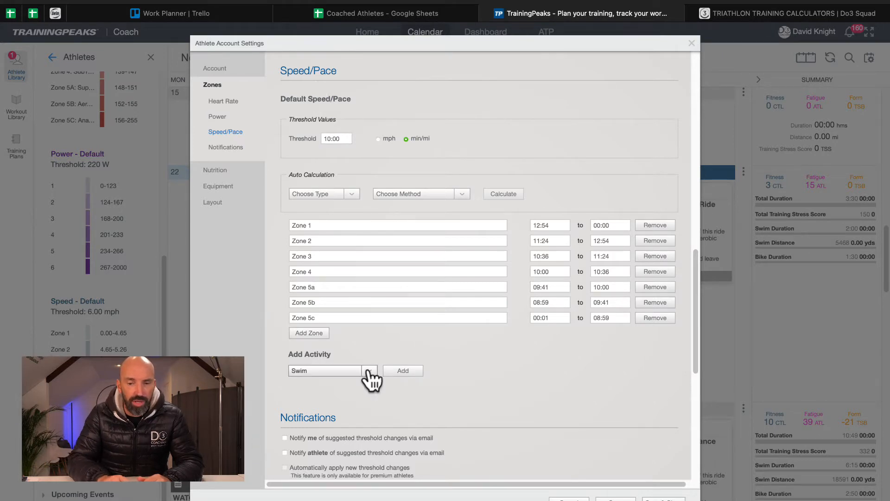
- Add a Swim activity to the speed/pace zones and set its threshold to 2:07 sec/100y
{"action": "left_click", "coordinate": [402, 371]}
{"action": "scroll", "coordinate": [452, 366], "scroll_direction": "down", "scroll_amount": 1}
{"action": "scroll", "coordinate": [453, 369], "scroll_direction": "down", "scroll_amount": 5}
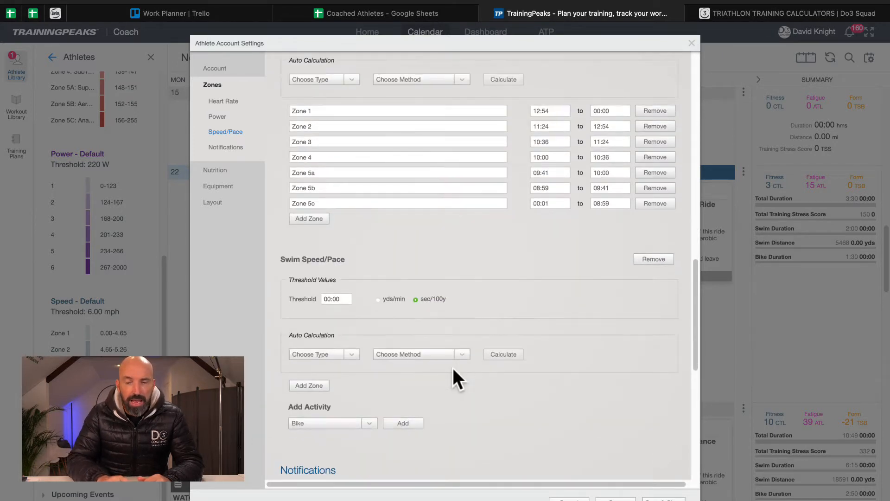
{"action": "left_click", "coordinate": [342, 190]}
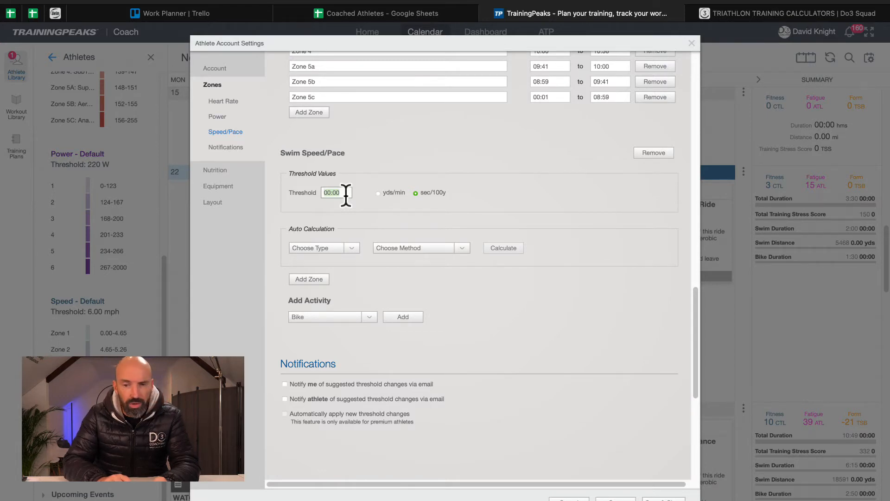
{"action": "type", "text": "2:07"}
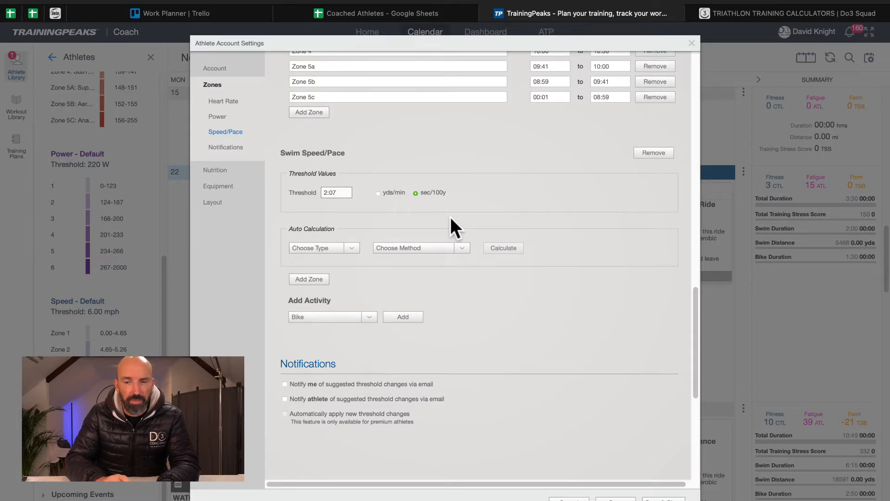
- Calculate the swim zones from Threshold Speed with the Joe Friel for Running (7) method and apply them
{"action": "left_click", "coordinate": [350, 249]}
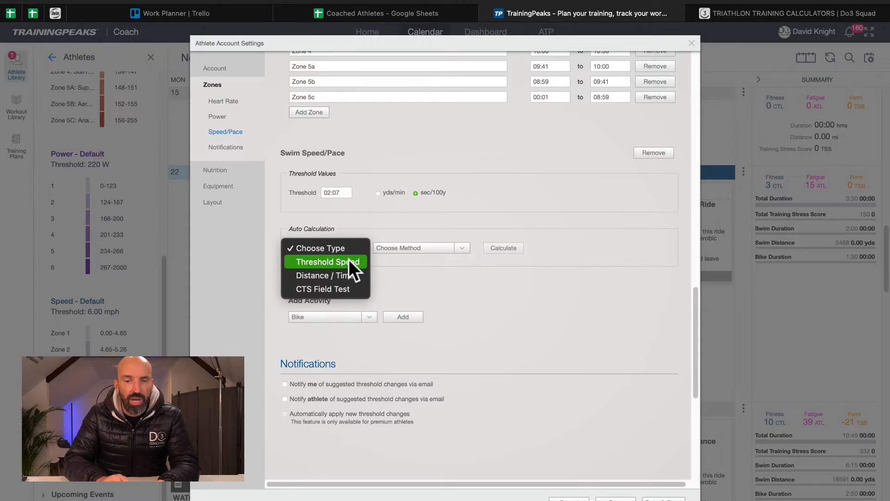
{"action": "left_click", "coordinate": [349, 261]}
{"action": "left_click", "coordinate": [402, 245]}
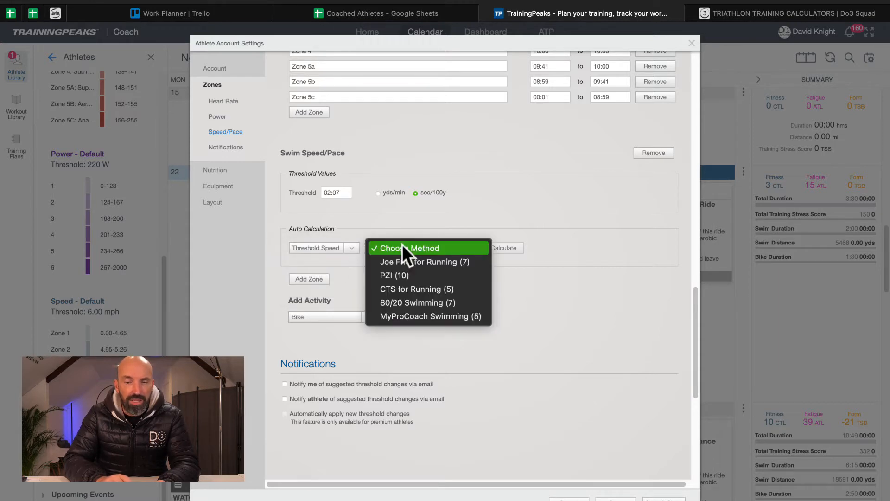
{"action": "left_click", "coordinate": [420, 262]}
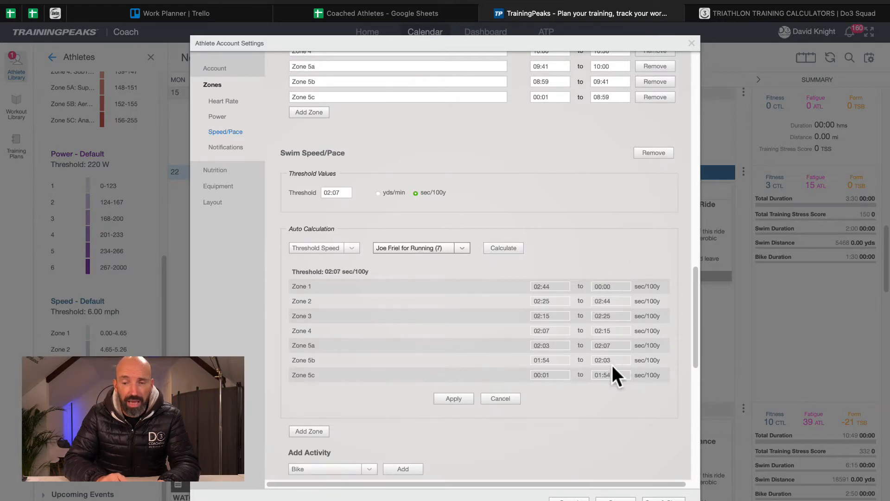
{"action": "left_click", "coordinate": [453, 398]}
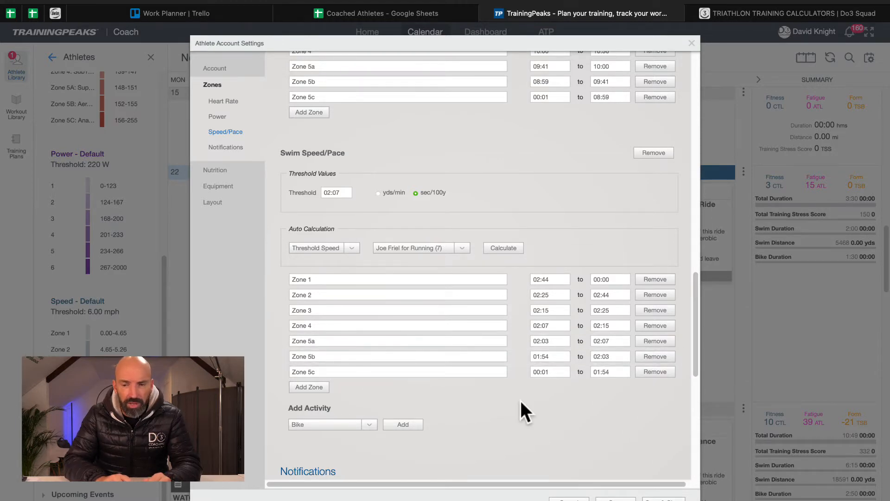
- Save and close the athlete's account settings, acknowledging the notice about the new threshold
{"action": "left_click", "coordinate": [615, 499]}
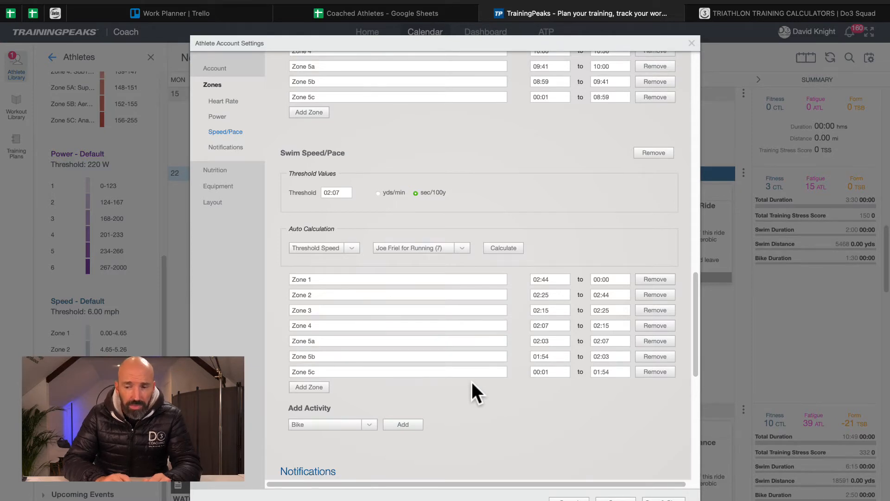
{"action": "left_click", "coordinate": [642, 498]}
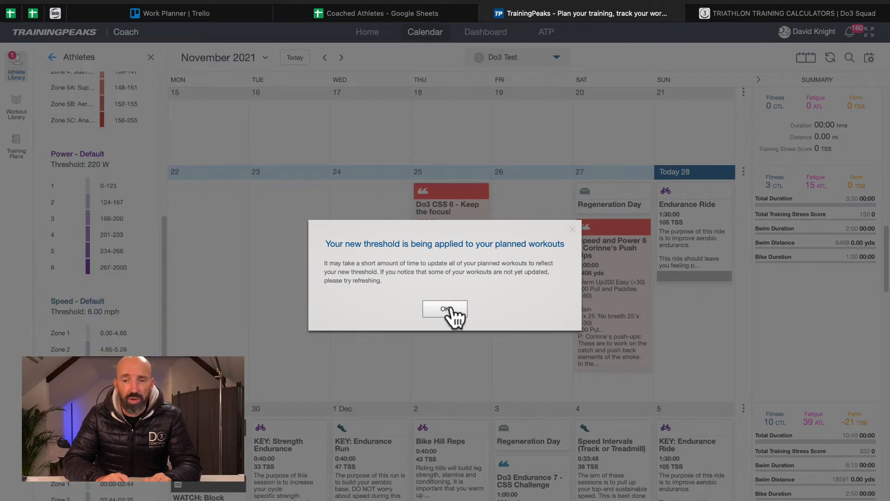
{"action": "left_click", "coordinate": [448, 308]}
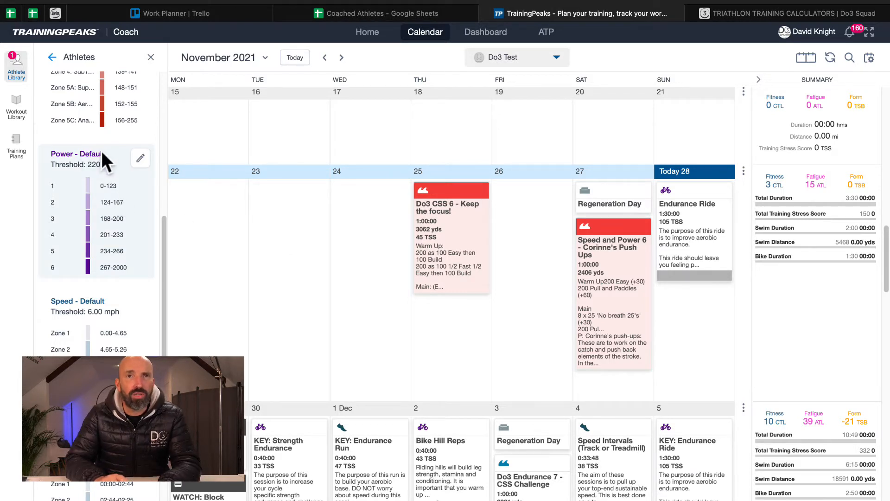
- Open the athlete's default power zones for editing and add a Bike activity to them
{"action": "left_click", "coordinate": [141, 158]}
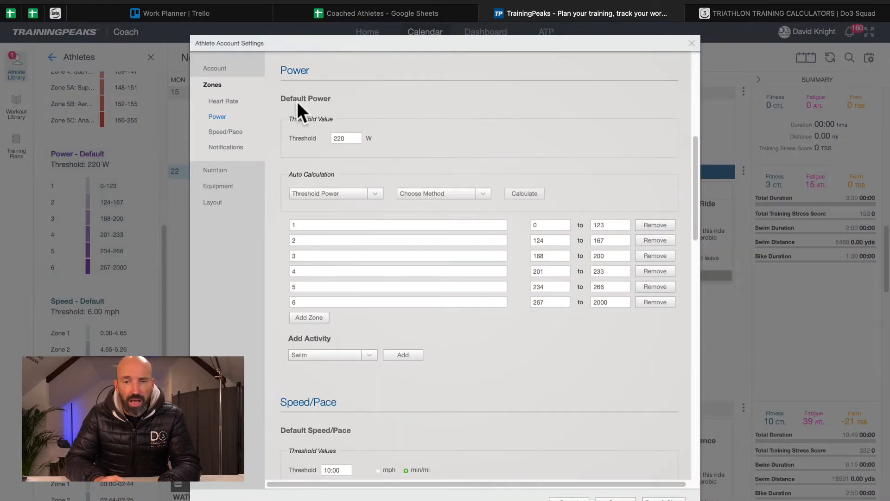
{"action": "left_click", "coordinate": [367, 355]}
{"action": "left_click", "coordinate": [349, 363]}
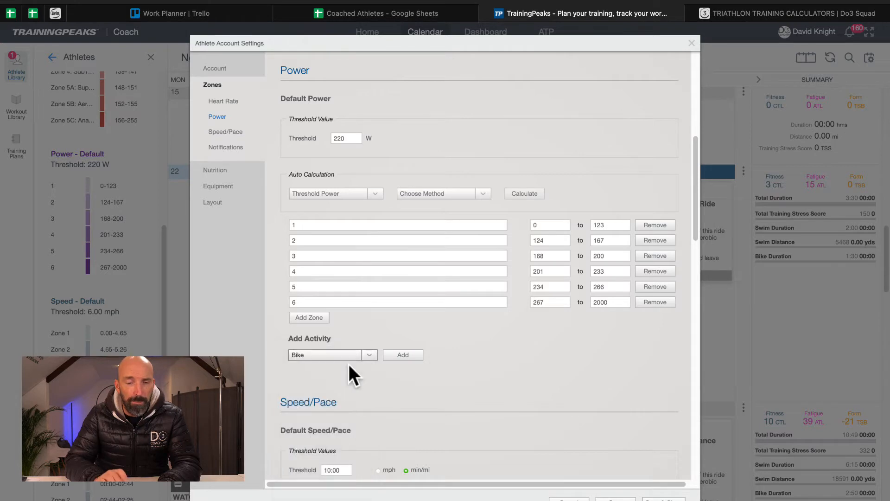
{"action": "scroll", "coordinate": [348, 364], "scroll_direction": "down", "scroll_amount": 2}
{"action": "scroll", "coordinate": [348, 363], "scroll_direction": "down", "scroll_amount": 1}
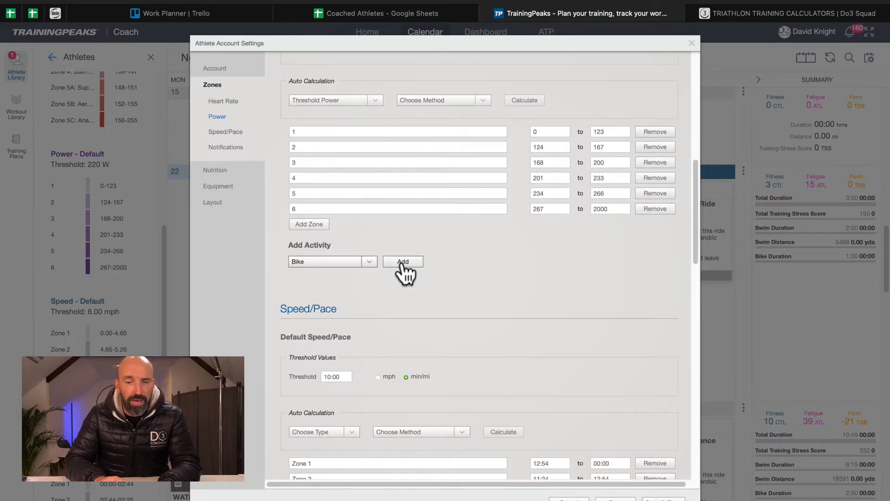
{"action": "left_click", "coordinate": [402, 264]}
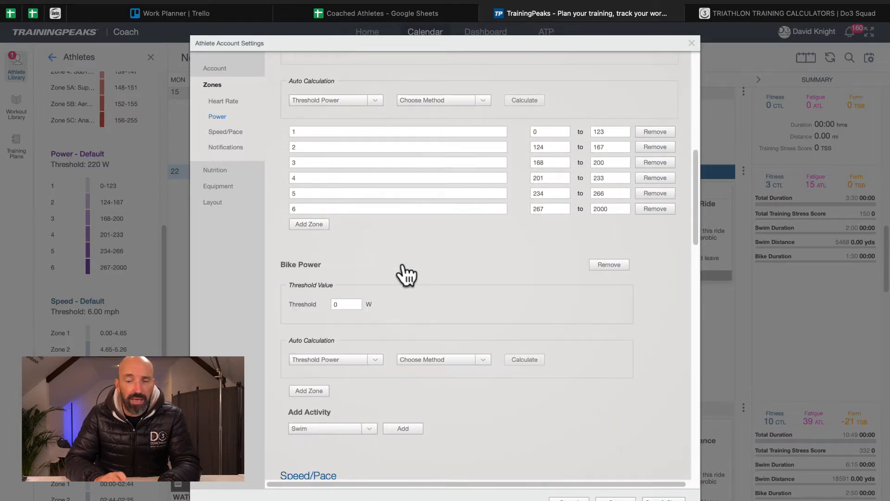
- Set the Bike Power threshold to 190 W
{"action": "scroll", "coordinate": [406, 275], "scroll_direction": "down", "scroll_amount": 2}
{"action": "left_click", "coordinate": [348, 227]}
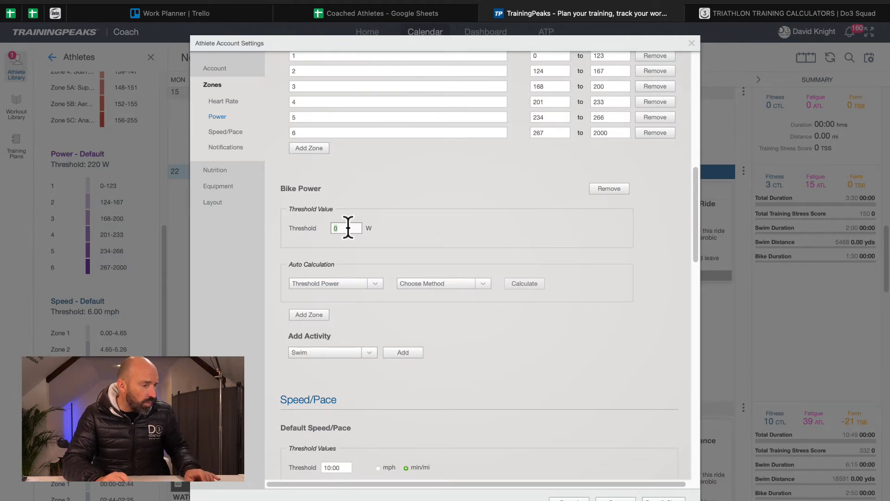
{"action": "type", "text": "190"}
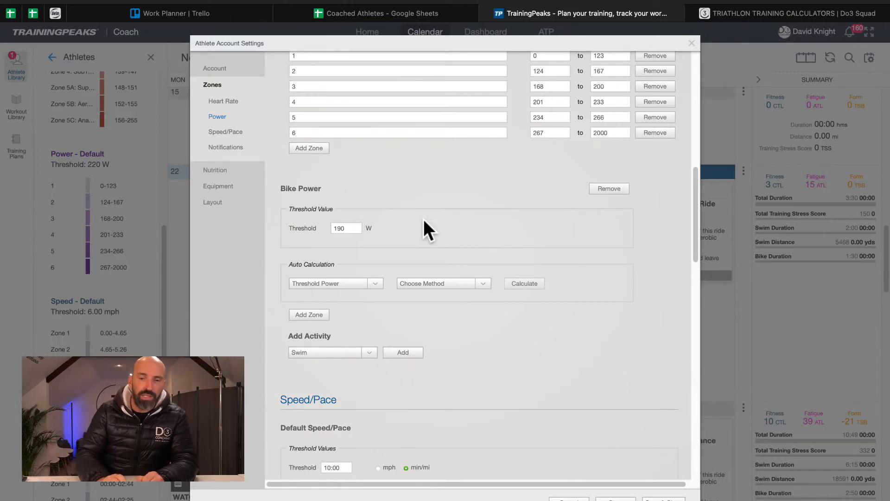
- Calculate and apply the Bike Power zones from Threshold Power with the Andy Coggan (6) method, and remove zone 6
{"action": "left_click", "coordinate": [376, 284]}
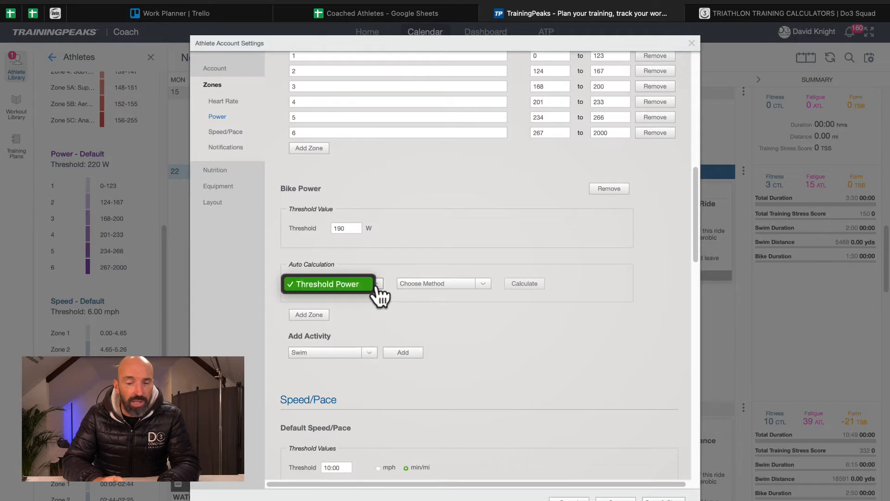
{"action": "left_click", "coordinate": [376, 283]}
{"action": "left_click", "coordinate": [426, 282]}
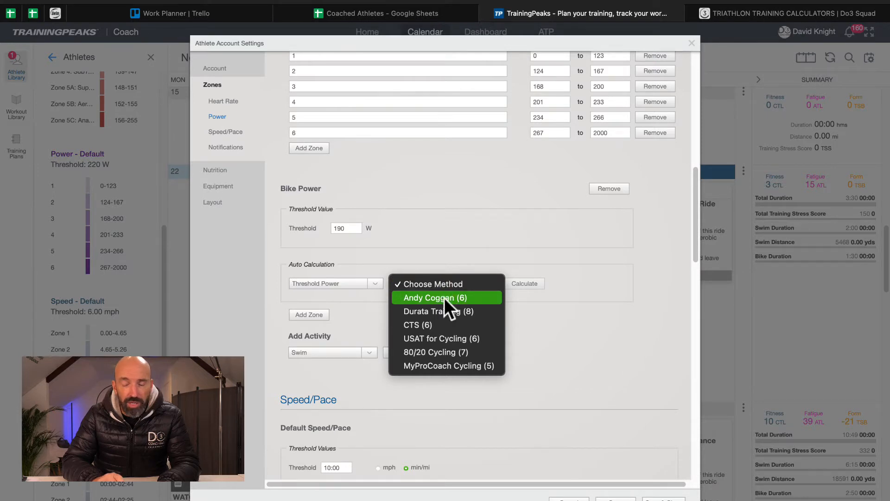
{"action": "left_click", "coordinate": [444, 298]}
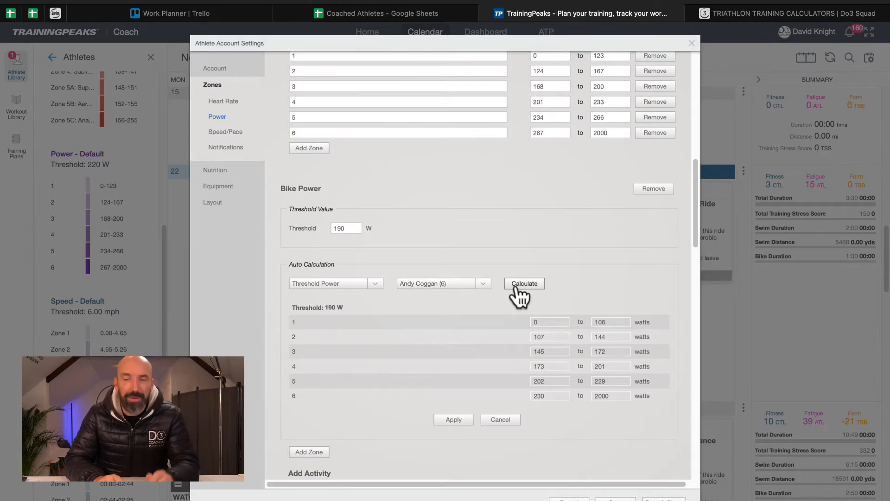
{"action": "left_click", "coordinate": [453, 419]}
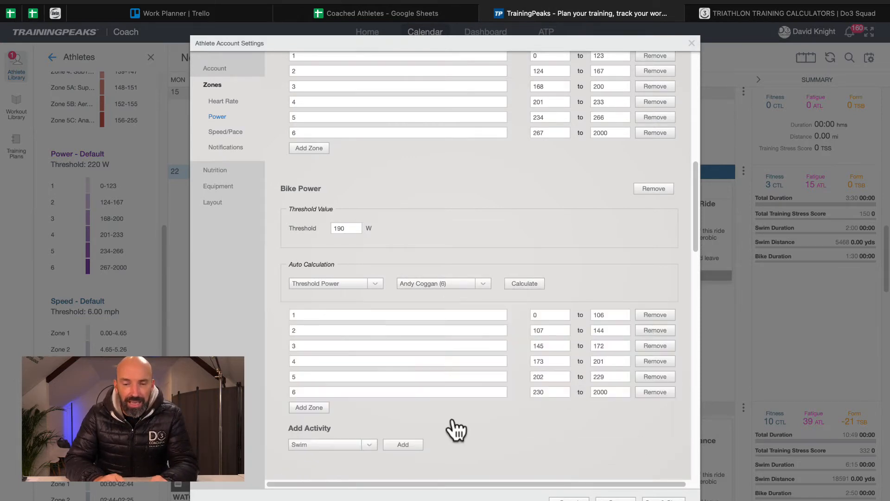
{"action": "scroll", "coordinate": [453, 417], "scroll_direction": "down", "scroll_amount": 3}
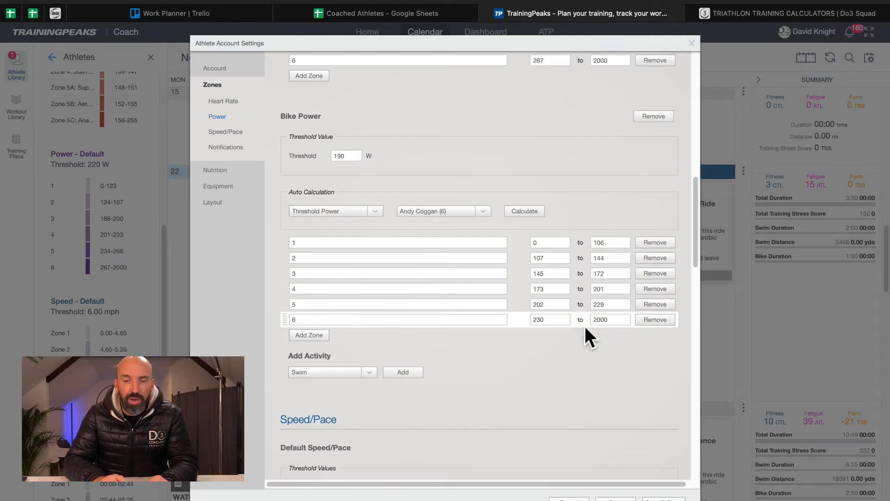
{"action": "left_click", "coordinate": [654, 320]}
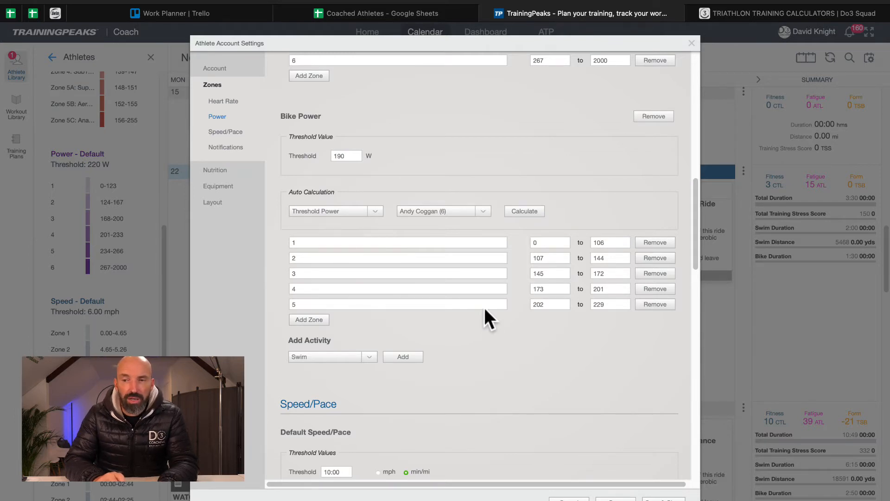
- Consult the bike zones on the Do3 Squad calculators page, and in TrainingPeaks end Bike Power zone 1 at 122 and set zone 2 to 122–164
{"action": "left_click", "coordinate": [765, 13]}
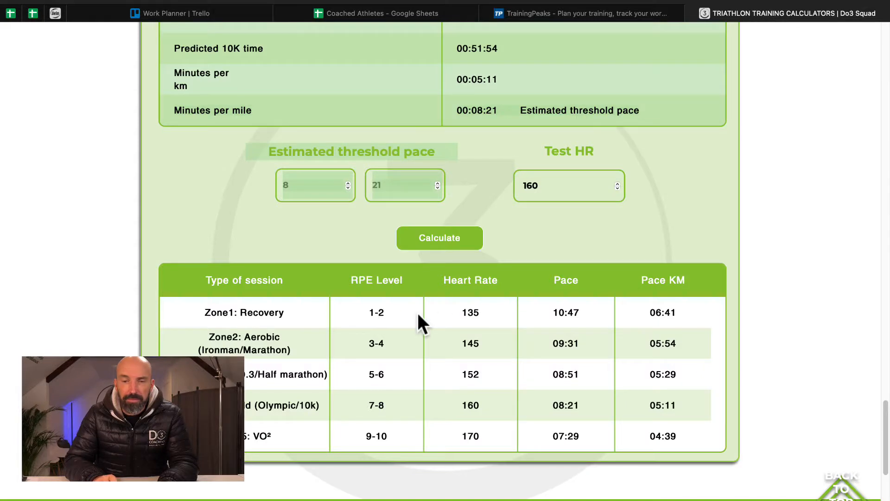
{"action": "scroll", "coordinate": [418, 313], "scroll_direction": "up", "scroll_amount": 15}
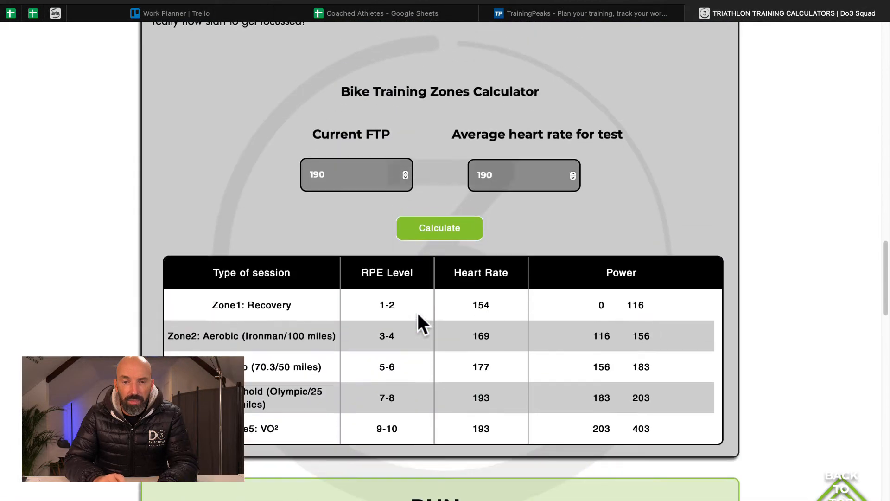
{"action": "scroll", "coordinate": [417, 313], "scroll_direction": "down", "scroll_amount": 2}
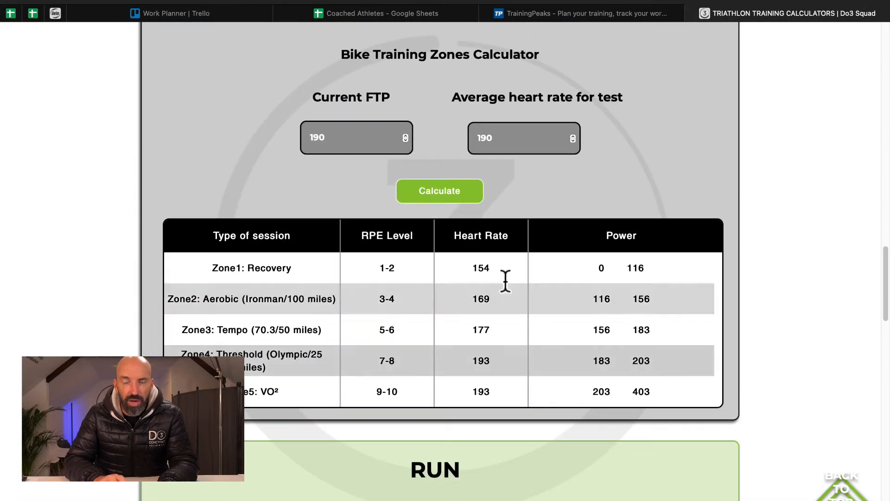
{"action": "left_click", "coordinate": [550, 11]}
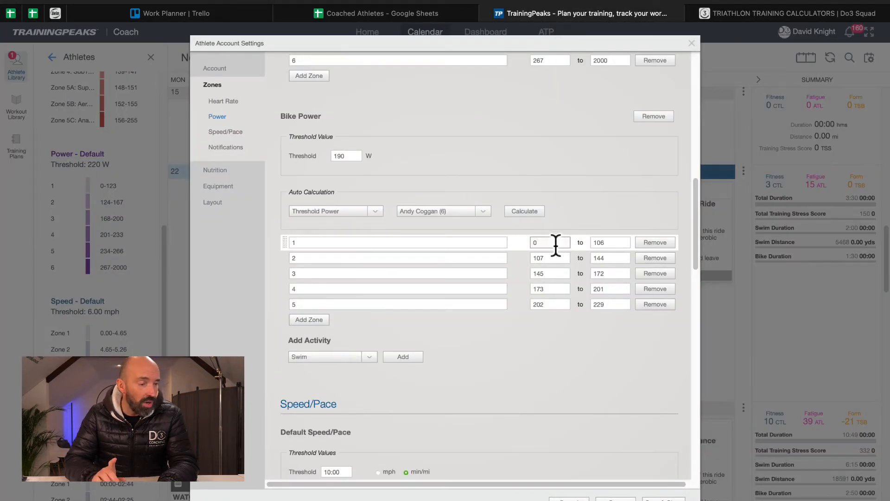
{"action": "double_click", "coordinate": [615, 243]}
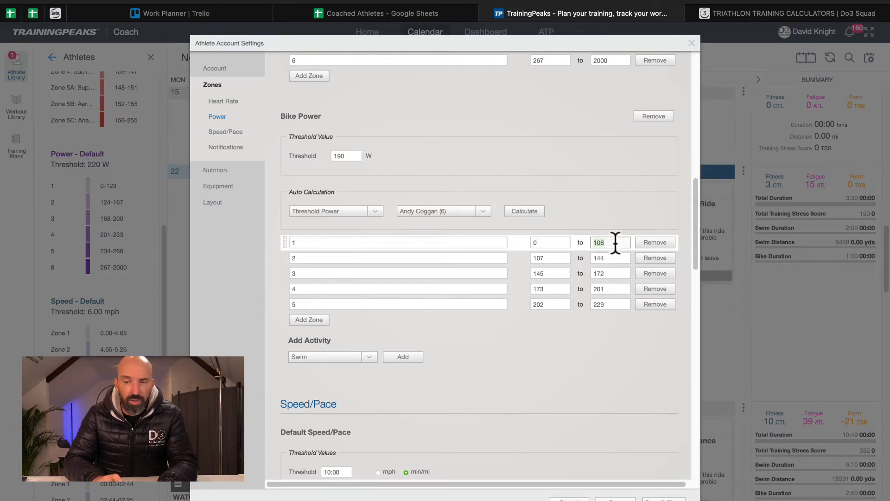
{"action": "type", "text": "122"}
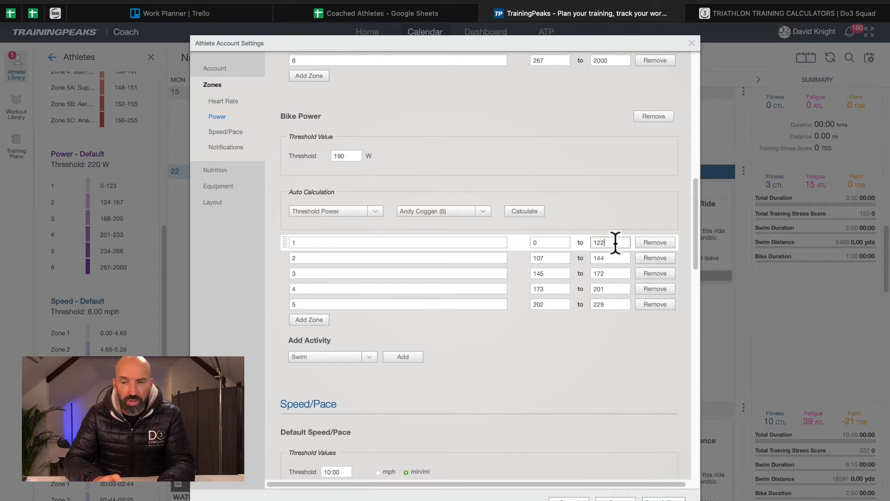
{"action": "double_click", "coordinate": [561, 258]}
{"action": "type", "text": "1"}
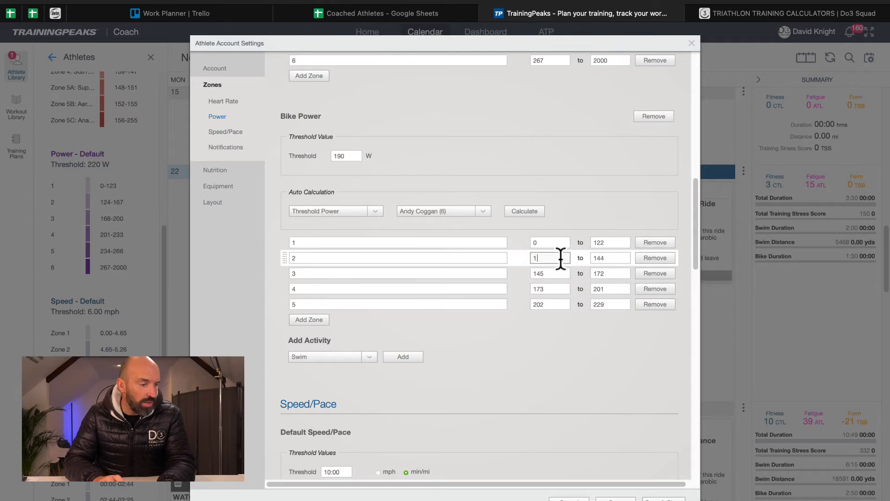
{"action": "type", "text": "22"}
{"action": "double_click", "coordinate": [616, 258]}
{"action": "type", "text": "16"}
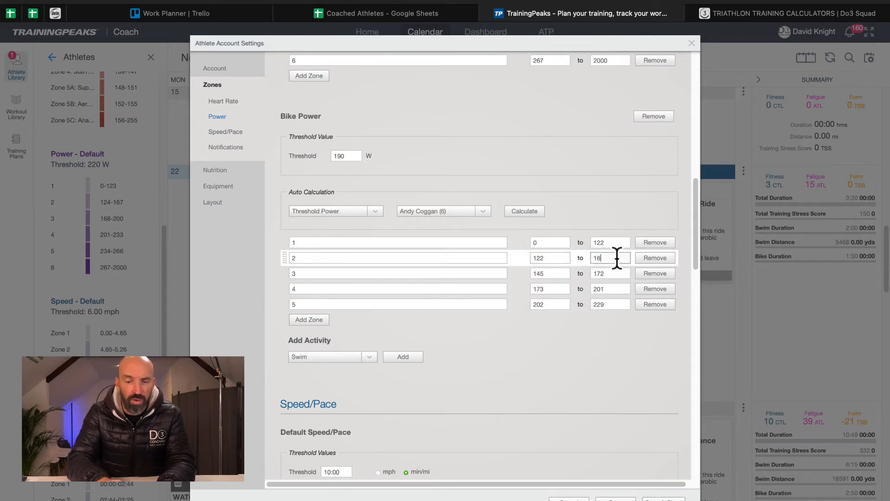
{"action": "type", "text": "4"}
- Set Bike Power zone 3 to 164–193 and zone 4 to 193–213
{"action": "double_click", "coordinate": [566, 274]}
{"action": "type", "text": "16"}
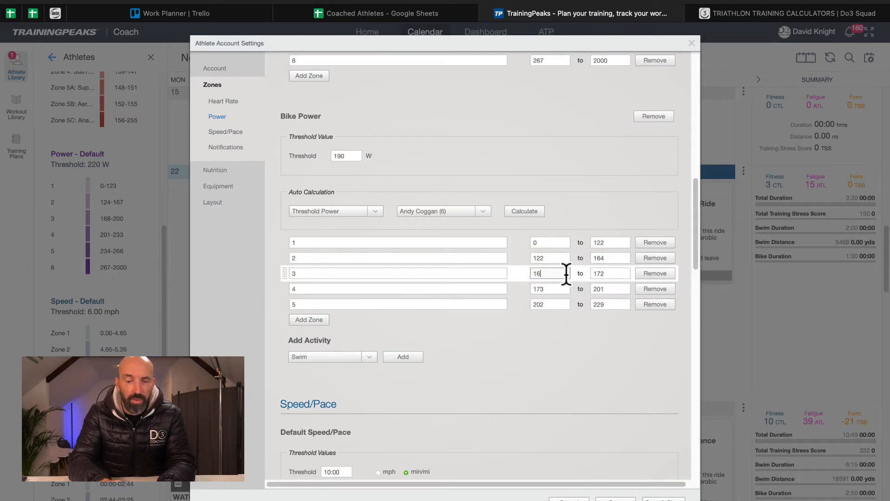
{"action": "type", "text": "4"}
{"action": "double_click", "coordinate": [620, 273]}
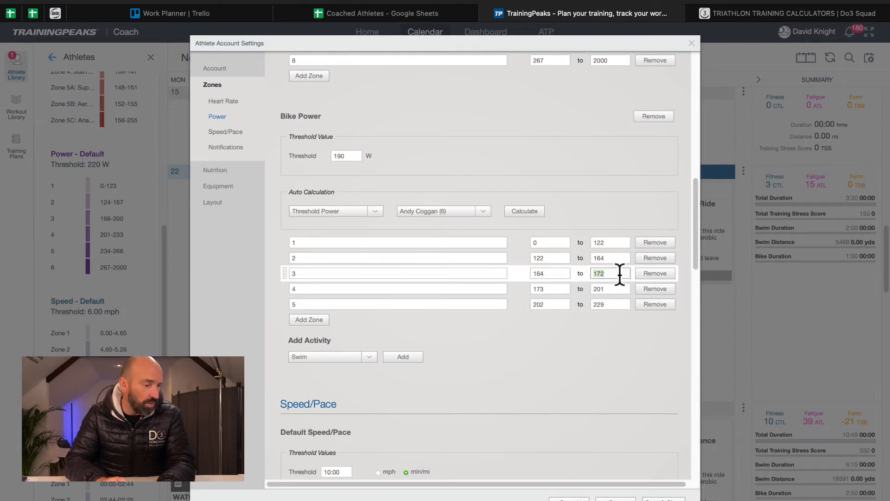
{"action": "type", "text": "193"}
{"action": "double_click", "coordinate": [561, 288]}
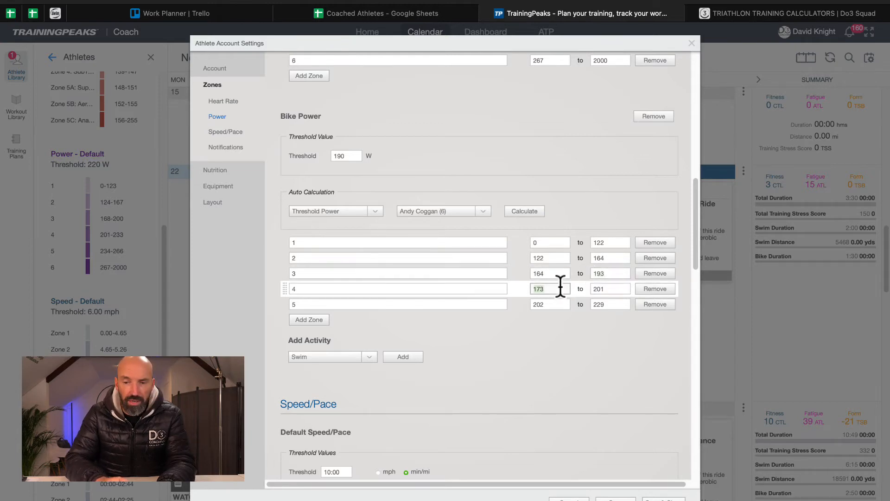
{"action": "type", "text": "193"}
{"action": "double_click", "coordinate": [612, 289]}
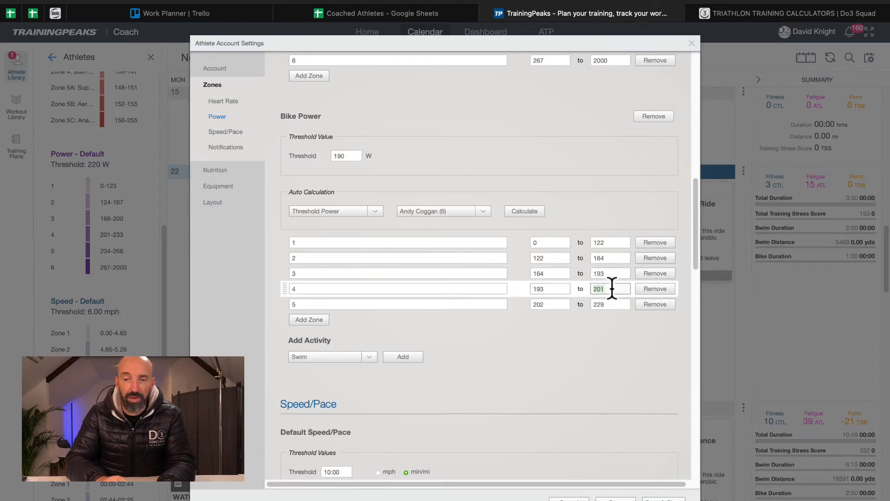
{"action": "type", "text": "213"}
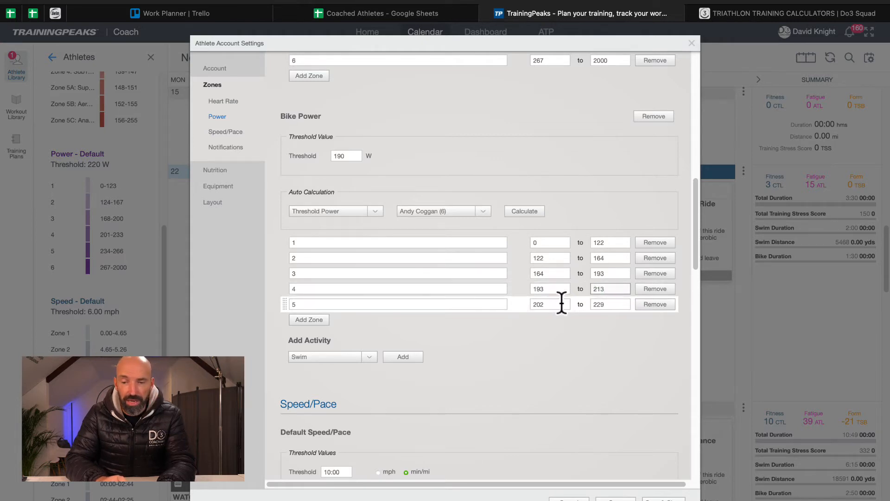
- Set Bike Power zone 5 to 213–413
{"action": "double_click", "coordinate": [560, 304]}
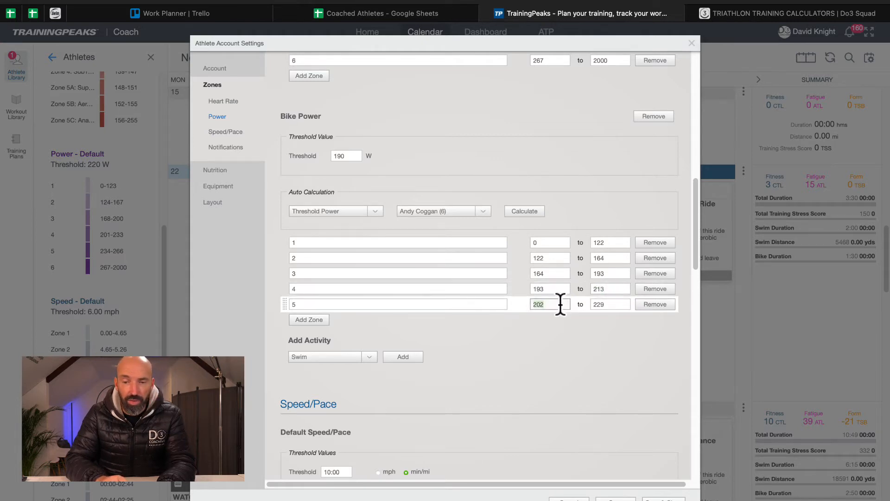
{"action": "double_click", "coordinate": [612, 304]}
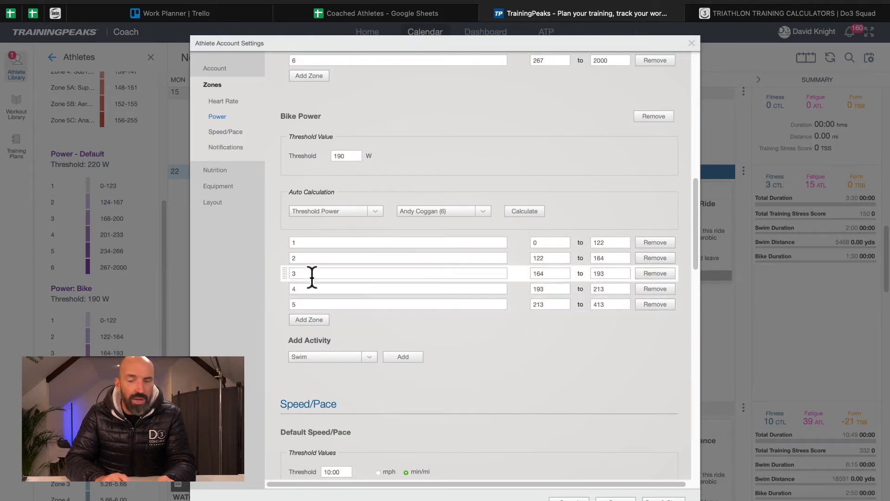
- Label the first Bike Power zone "Zone 1: Recovery" and save and close the athlete's account settings
{"action": "left_click", "coordinate": [316, 244]}
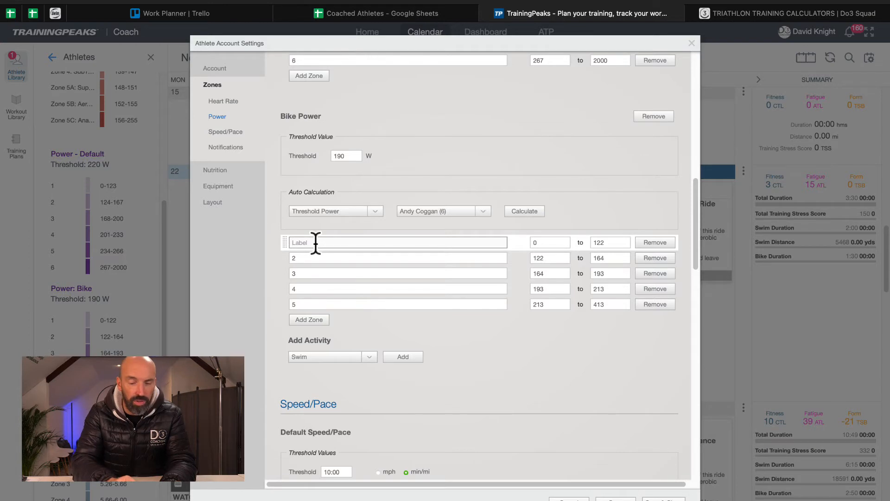
{"action": "type", "text": "Zone 1 -"}
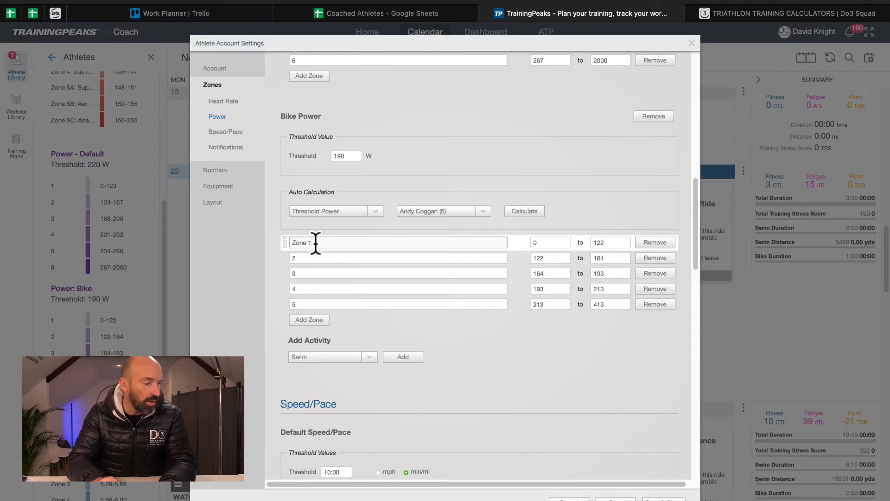
{"action": "type", "text": "overy"}
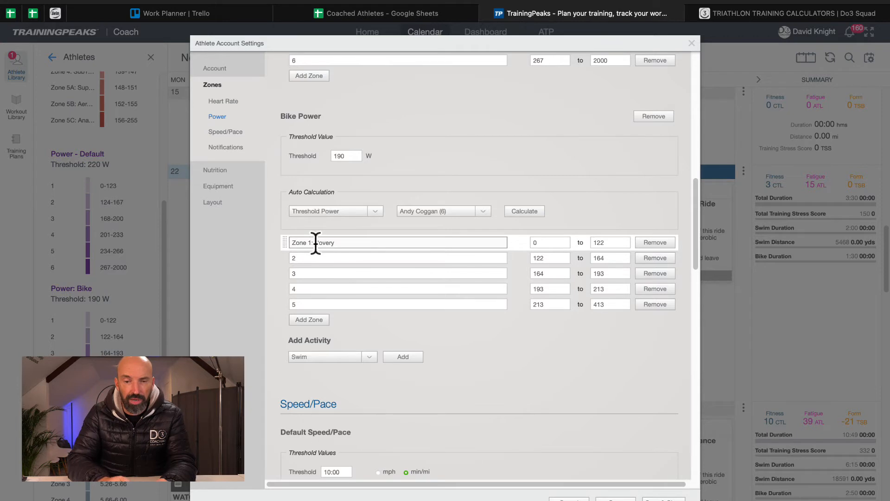
{"action": "key", "text": "BackSpace"}
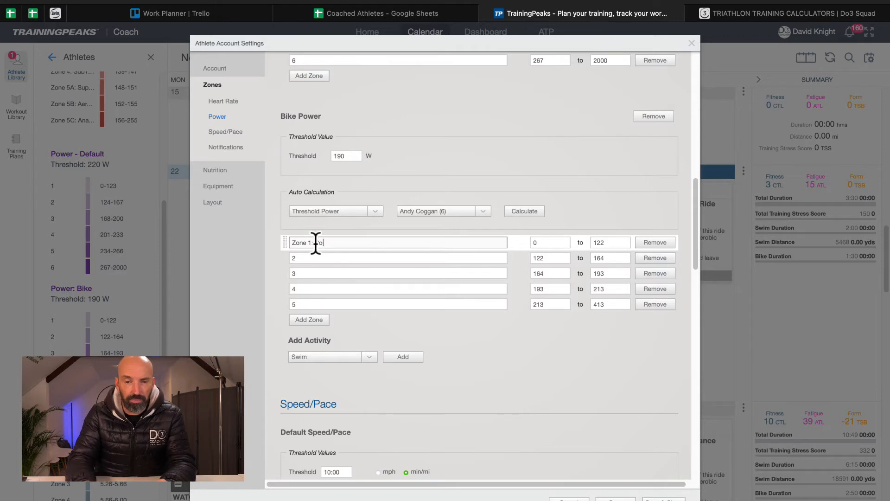
{"action": "key", "text": "BackSpace"}
{"action": "type", "text": "ecory"}
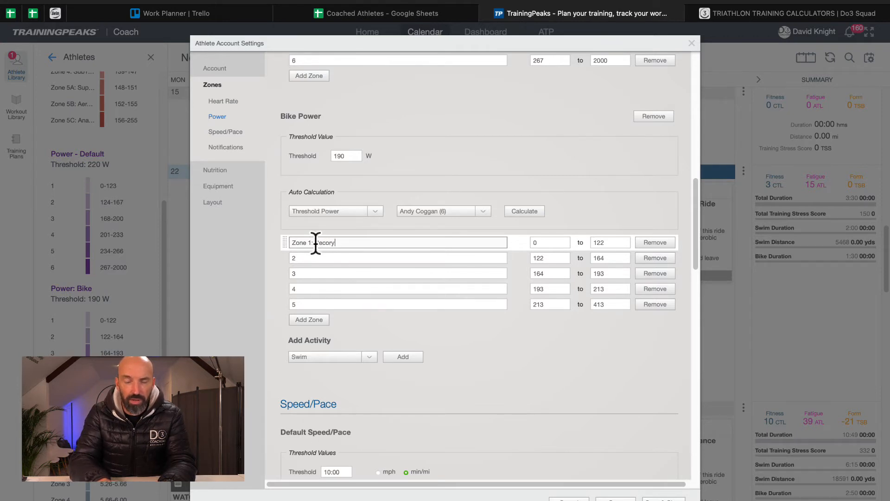
{"action": "key", "text": "BackSpace"}
{"action": "key", "text": "BackSpace"}
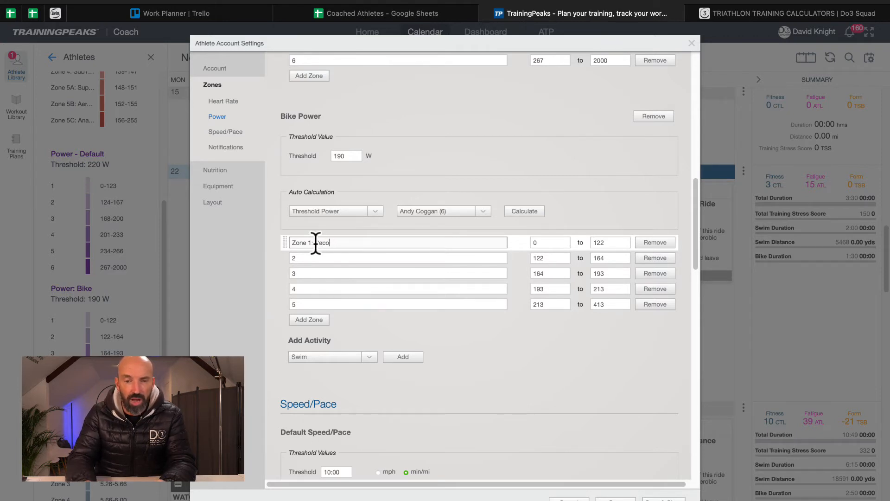
{"action": "type", "text": "very"}
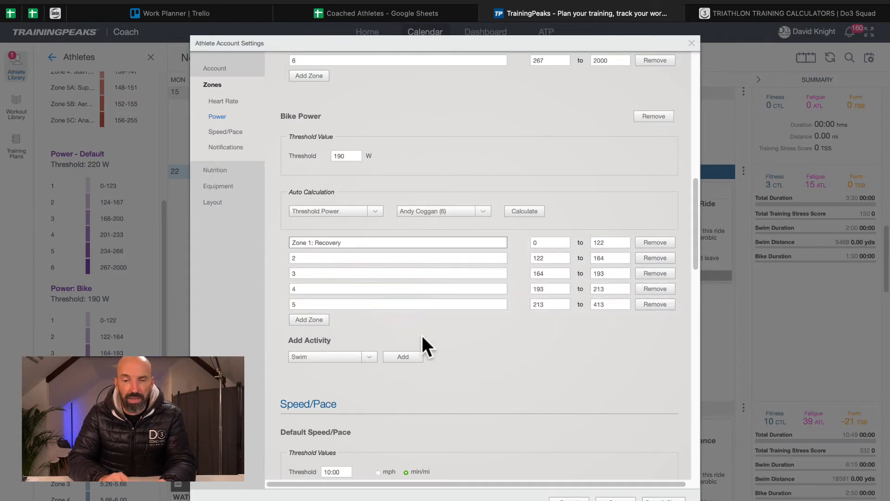
{"action": "left_click", "coordinate": [663, 498]}
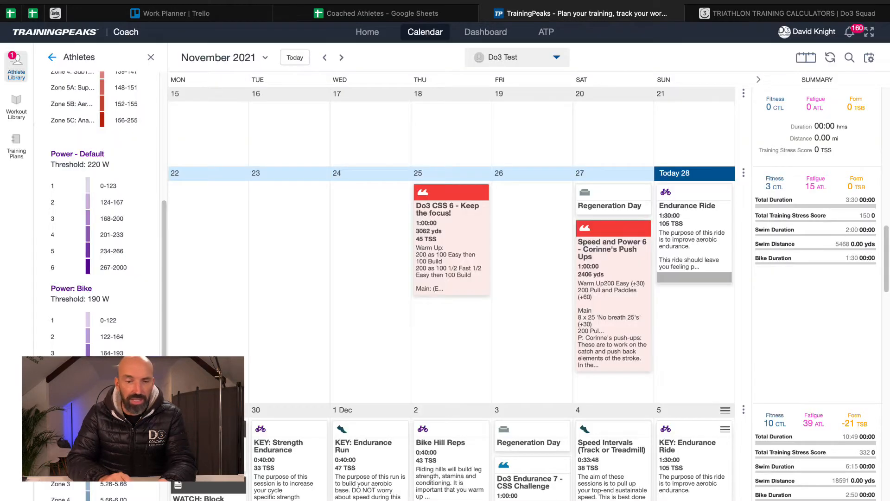
- View the planned structure of the KEY: Strength Endurance bike workout on 30 November, and close the workout
{"action": "scroll", "coordinate": [188, 299], "scroll_direction": "down", "scroll_amount": 2}
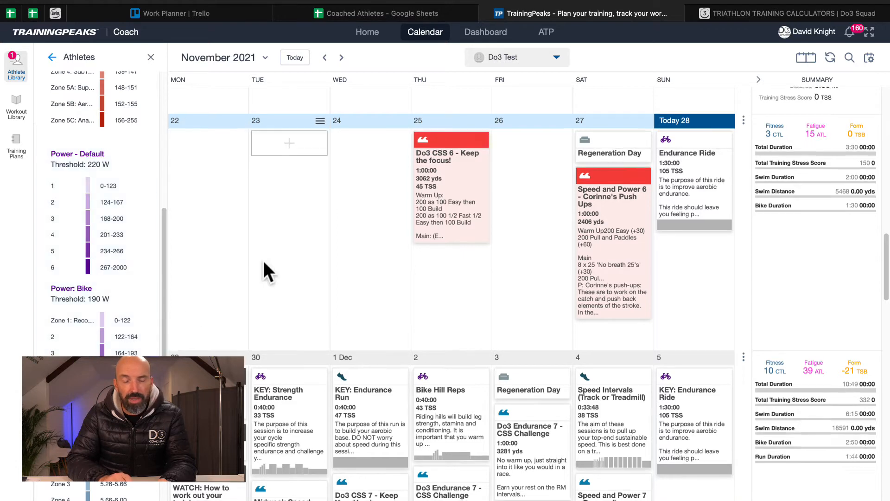
{"action": "scroll", "coordinate": [264, 263], "scroll_direction": "down", "scroll_amount": 3}
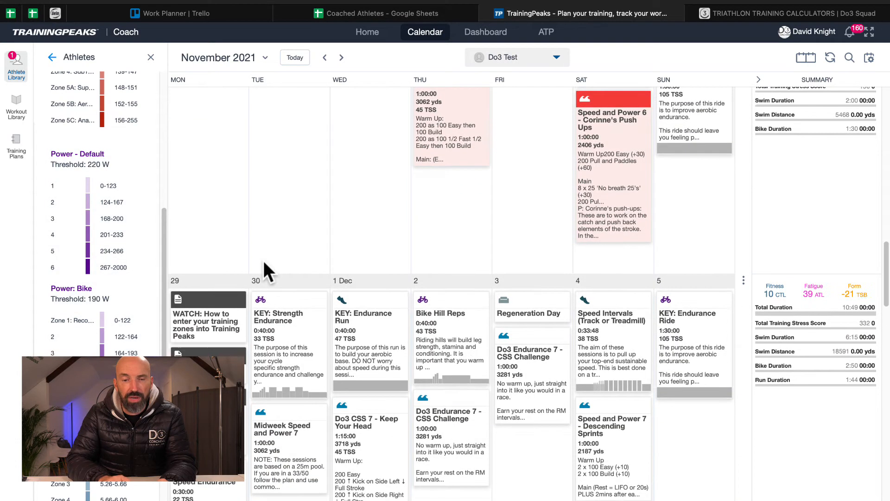
{"action": "left_click", "coordinate": [291, 352]}
{"action": "mouse_move", "coordinate": [371, 218]}
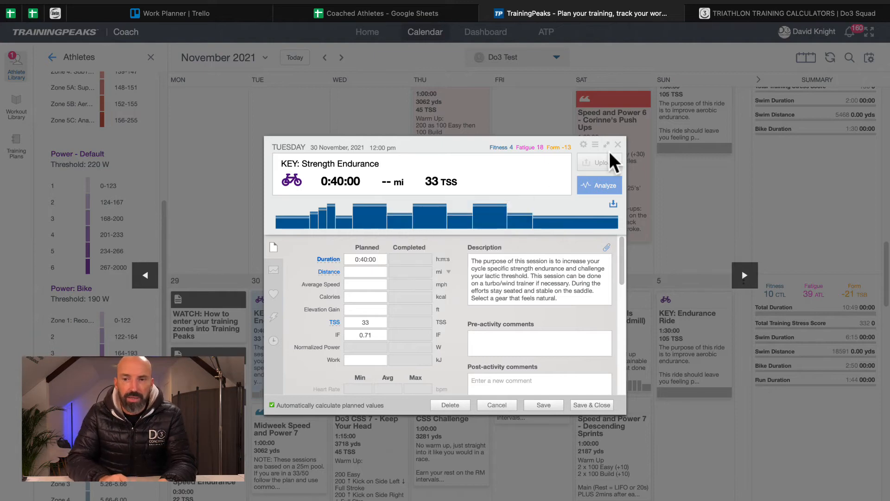
{"action": "left_click", "coordinate": [619, 144]}
- Open the athlete's default Heart Rate zones for editing and add a separate Bike activity to the heart rate settings
{"action": "scroll", "coordinate": [100, 240], "scroll_direction": "down", "scroll_amount": 2}
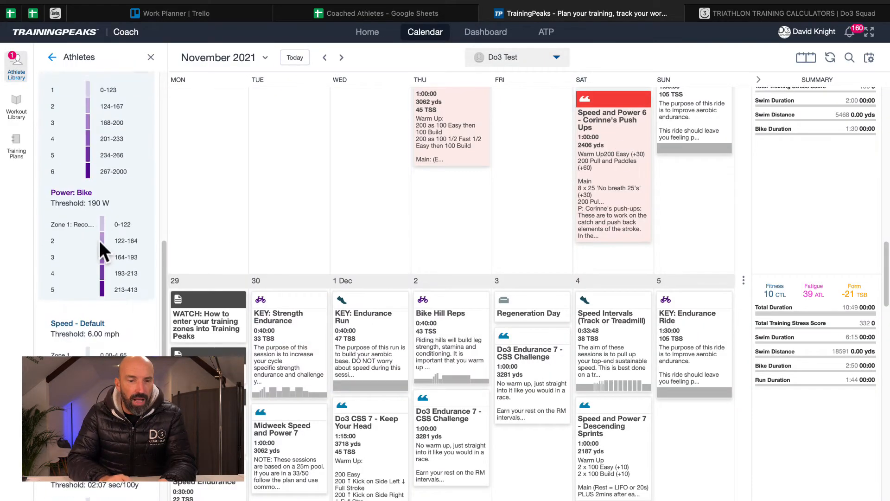
{"action": "scroll", "coordinate": [100, 241], "scroll_direction": "down", "scroll_amount": 5}
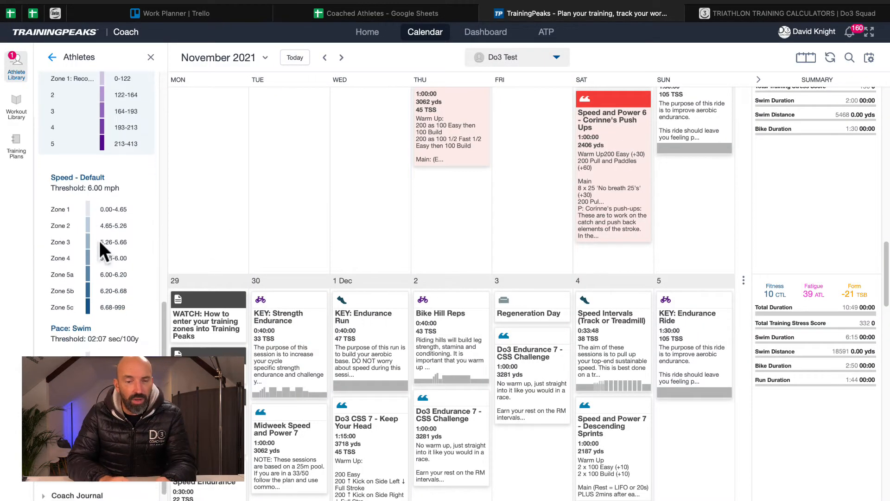
{"action": "scroll", "coordinate": [99, 241], "scroll_direction": "up", "scroll_amount": 10}
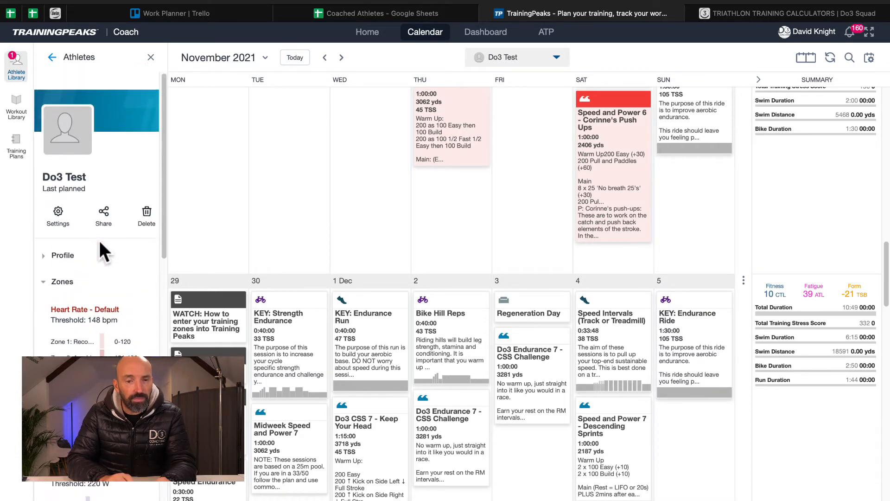
{"action": "mouse_move", "coordinate": [96, 268]}
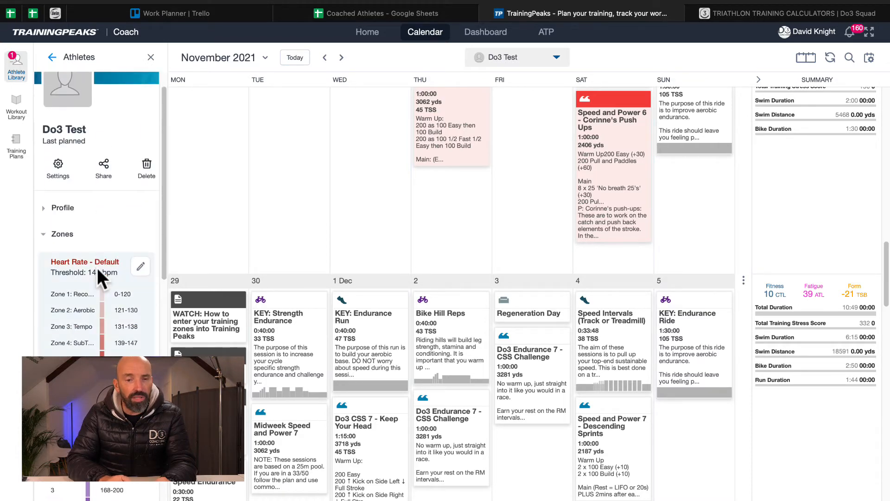
{"action": "left_click", "coordinate": [142, 267]}
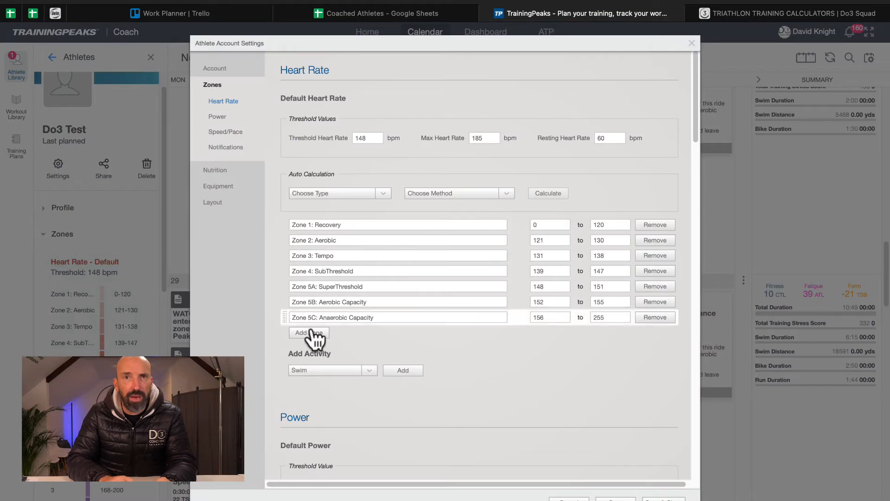
{"action": "scroll", "coordinate": [314, 332], "scroll_direction": "down", "scroll_amount": 1}
{"action": "scroll", "coordinate": [314, 332], "scroll_direction": "up", "scroll_amount": 1}
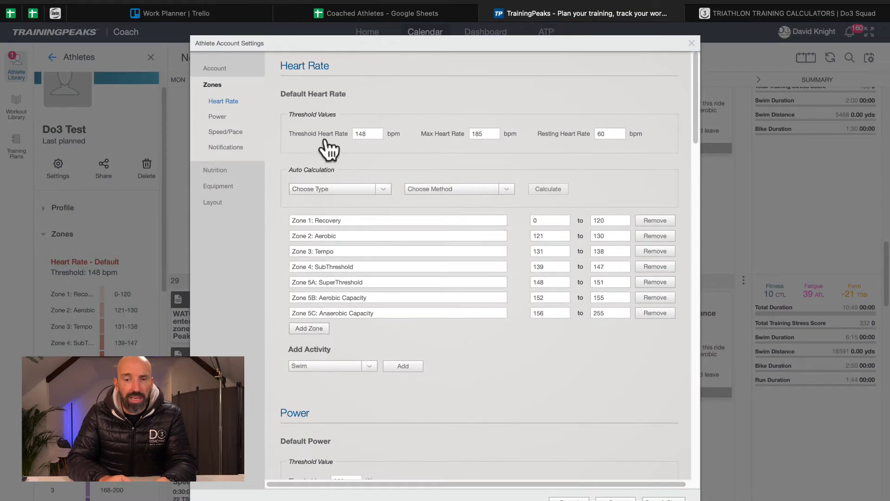
{"action": "scroll", "coordinate": [324, 168], "scroll_direction": "down", "scroll_amount": 3}
{"action": "left_click", "coordinate": [334, 253]}
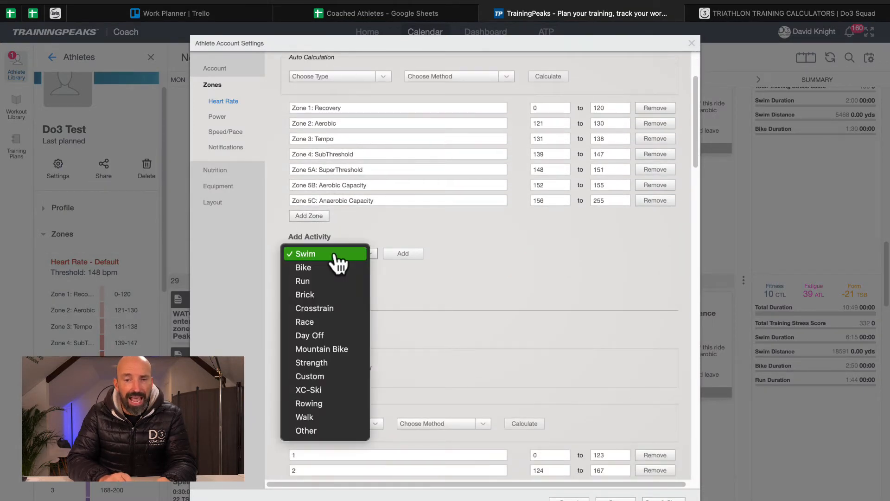
{"action": "left_click", "coordinate": [334, 260]}
{"action": "left_click", "coordinate": [392, 255]}
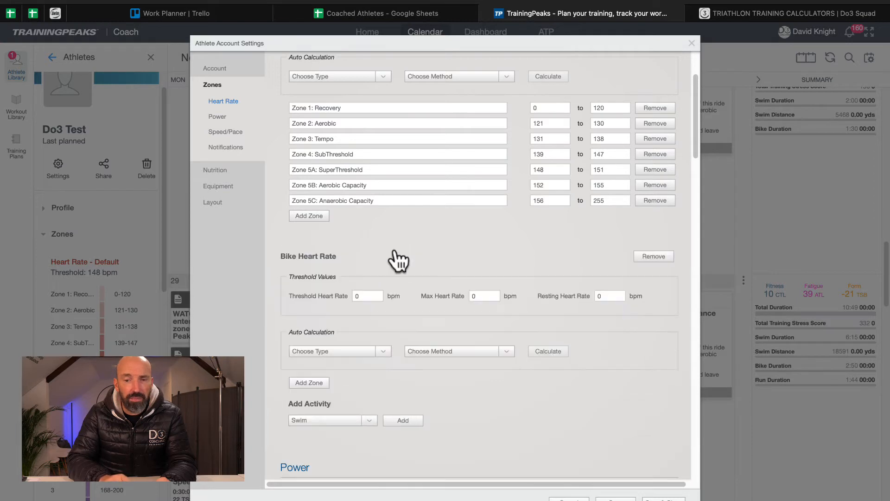
- Set the Bike Heart Rate threshold to 200 bpm and apply zones calculated from Lactate Threshold with the Joe Friel for Cycling (7) method
{"action": "double_click", "coordinate": [381, 295]}
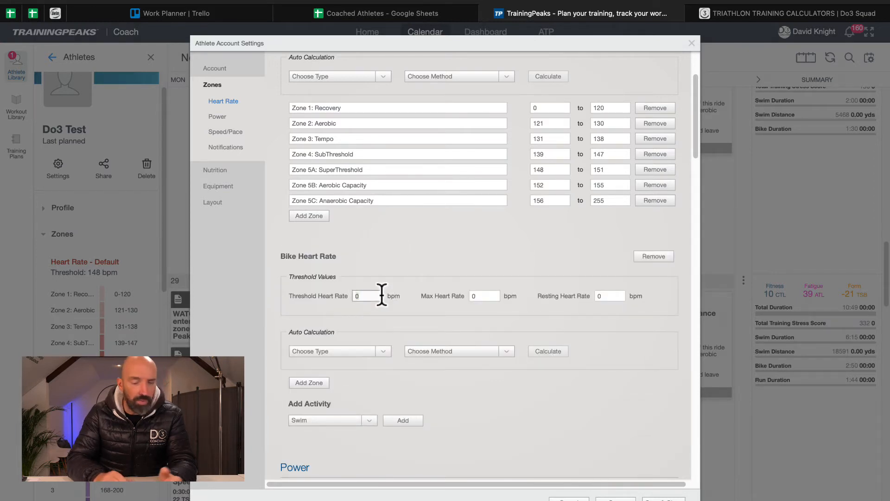
{"action": "type", "text": "200"}
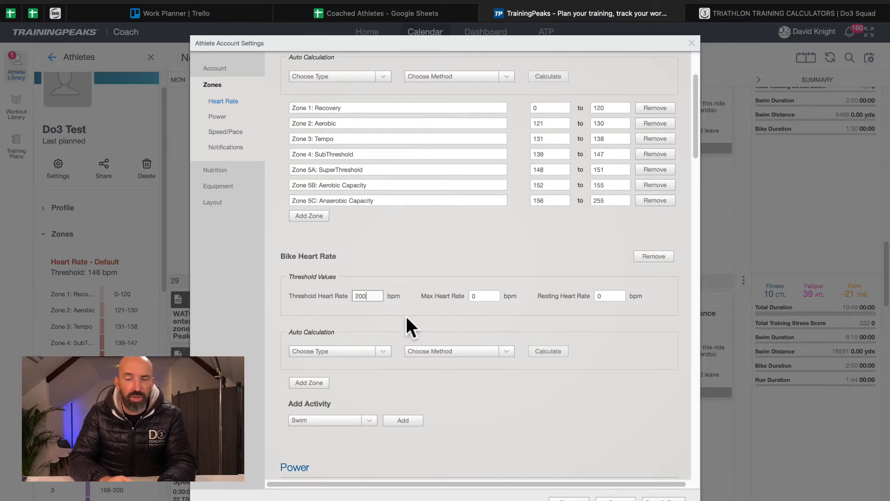
{"action": "scroll", "coordinate": [407, 316], "scroll_direction": "down", "scroll_amount": 1}
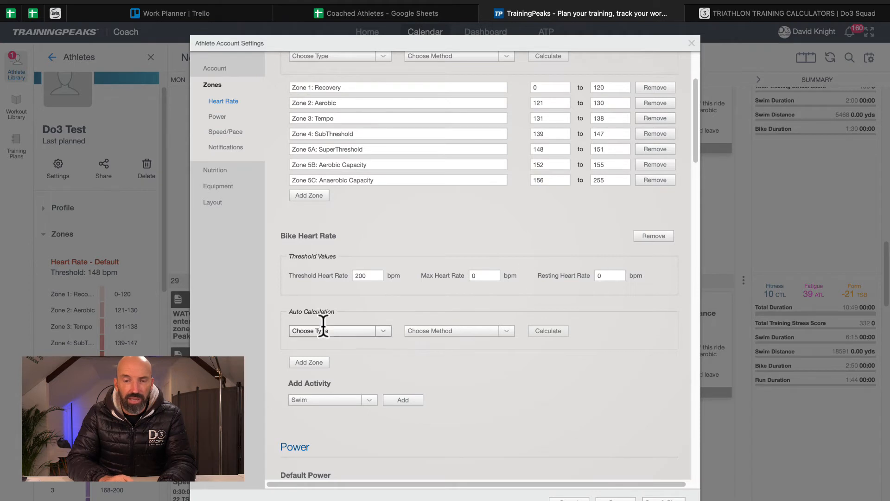
{"action": "left_click", "coordinate": [339, 330]}
{"action": "left_click", "coordinate": [339, 342]}
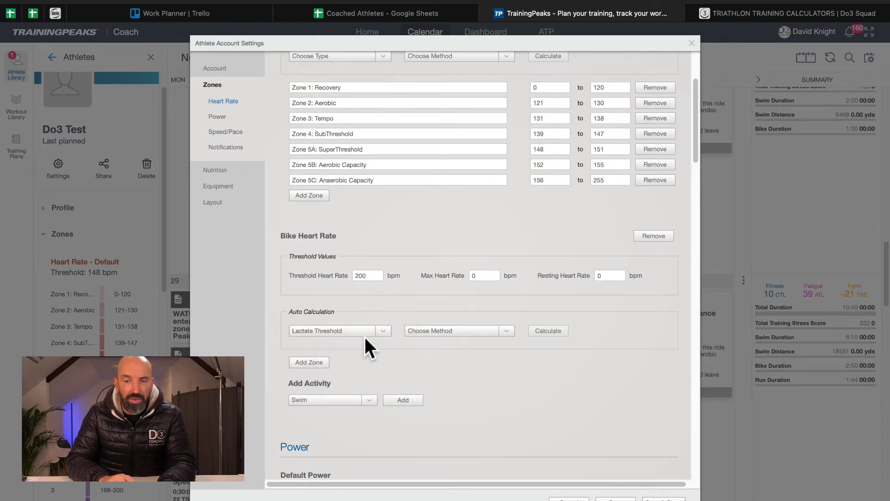
{"action": "left_click", "coordinate": [343, 330]}
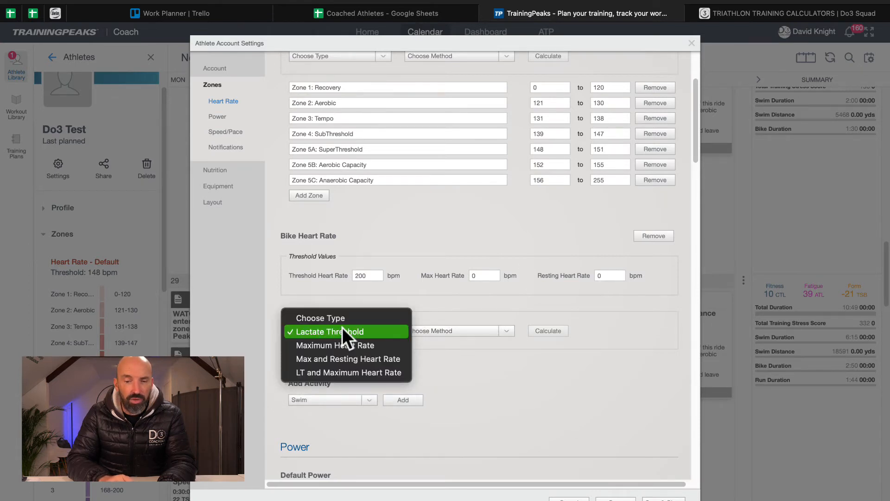
{"action": "left_click", "coordinate": [342, 327]}
{"action": "left_click", "coordinate": [433, 326]}
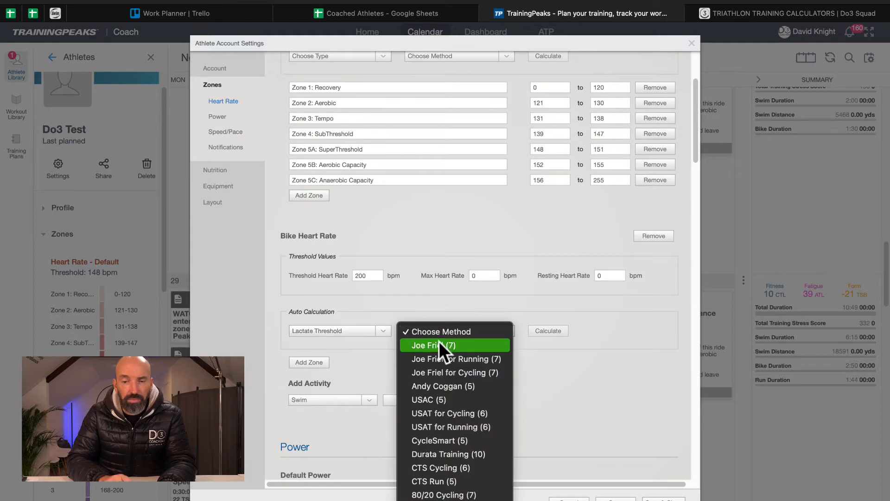
{"action": "left_click", "coordinate": [441, 371]}
{"action": "scroll", "coordinate": [488, 354], "scroll_direction": "down", "scroll_amount": 3}
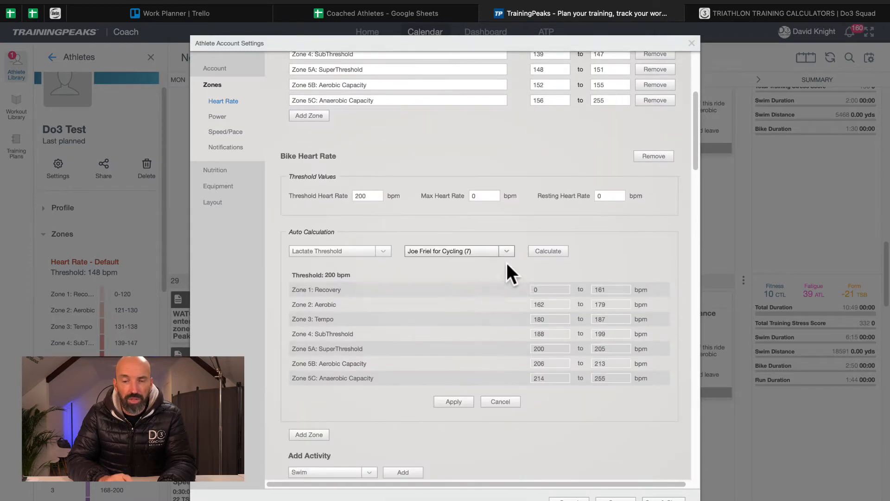
{"action": "left_click", "coordinate": [547, 251]}
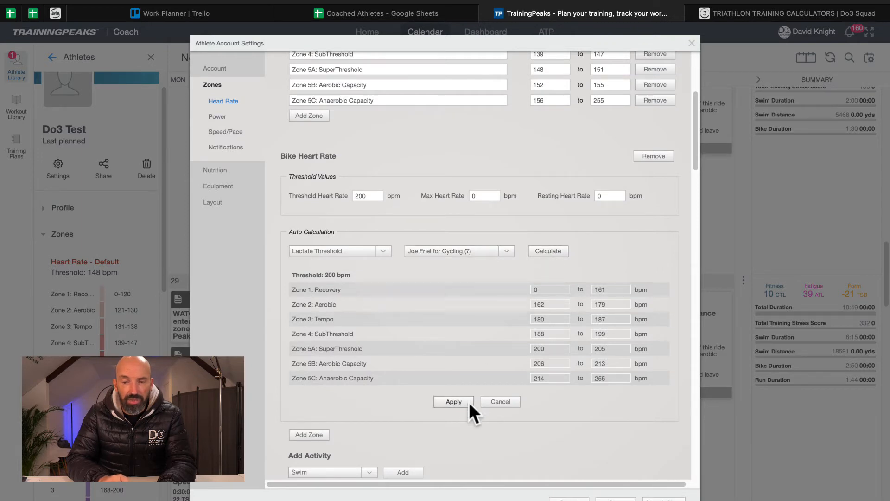
{"action": "left_click", "coordinate": [454, 402]}
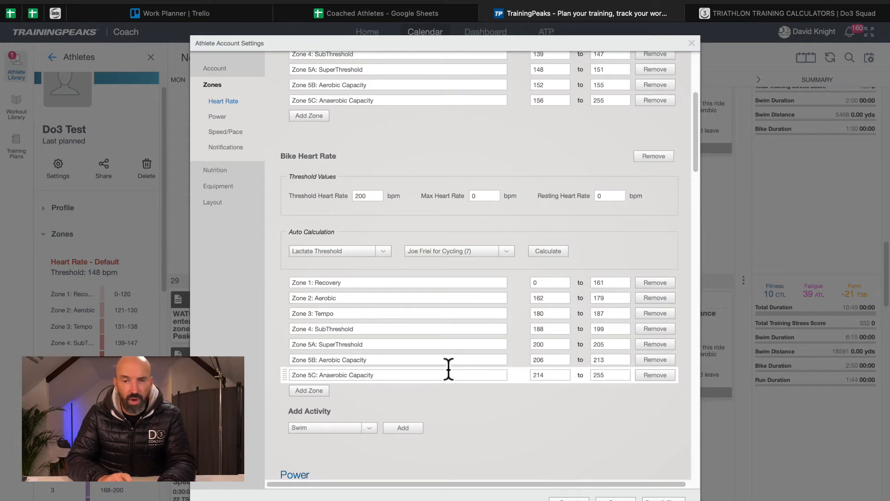
- Remove Bike Heart Rate zones 5C and 5B, and set the upper limit of Zone 1: Recovery to 162
{"action": "left_click", "coordinate": [658, 376]}
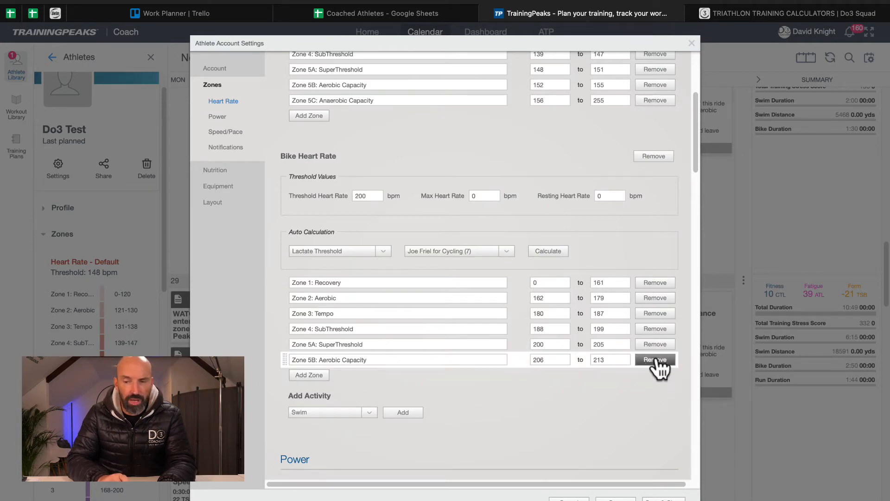
{"action": "left_click", "coordinate": [656, 360]}
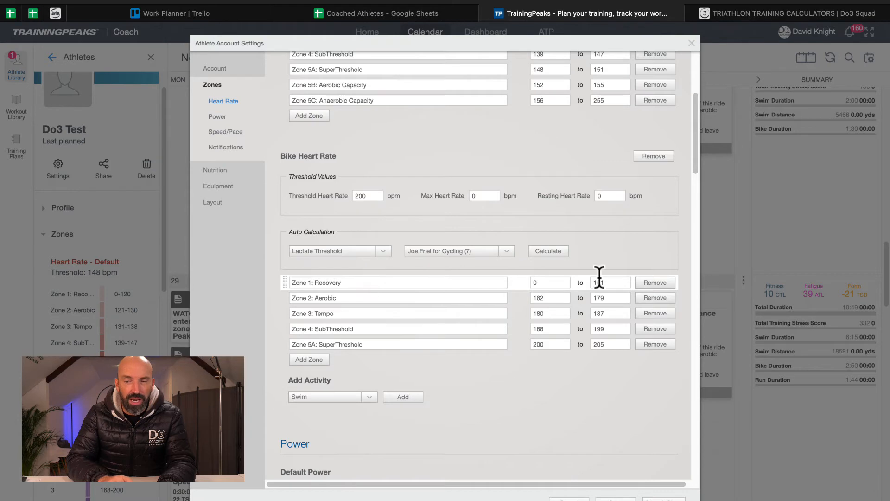
{"action": "double_click", "coordinate": [614, 281]}
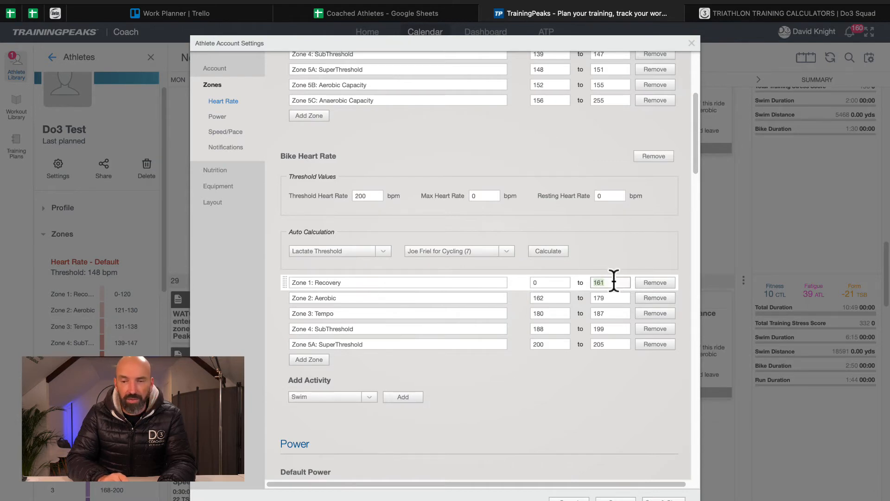
{"action": "type", "text": "1"}
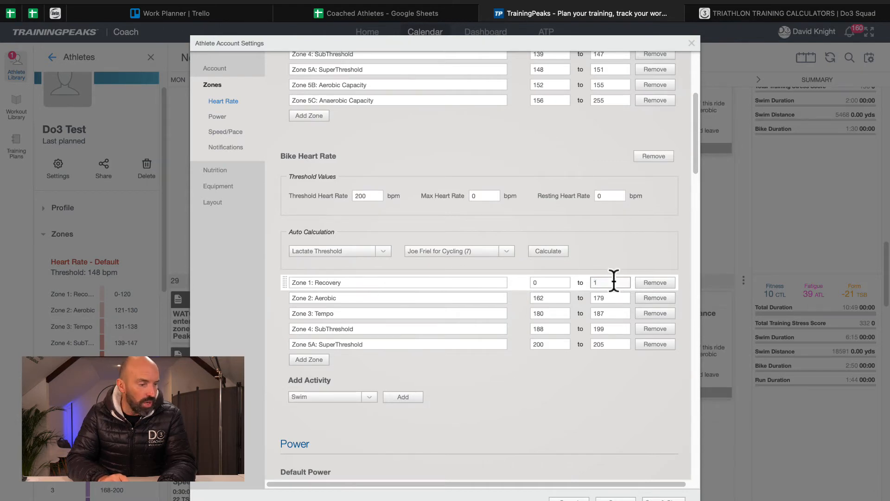
{"action": "type", "text": "62"}
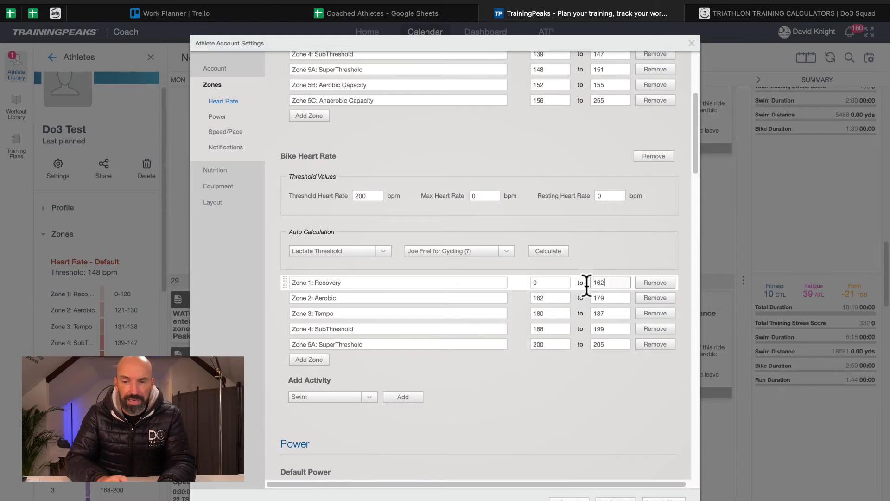
- Set the Bike Heart Rate upper limit of Zone 2: Aerobic to 178 and Zone 3: Tempo to 178–186
{"action": "double_click", "coordinate": [614, 297]}
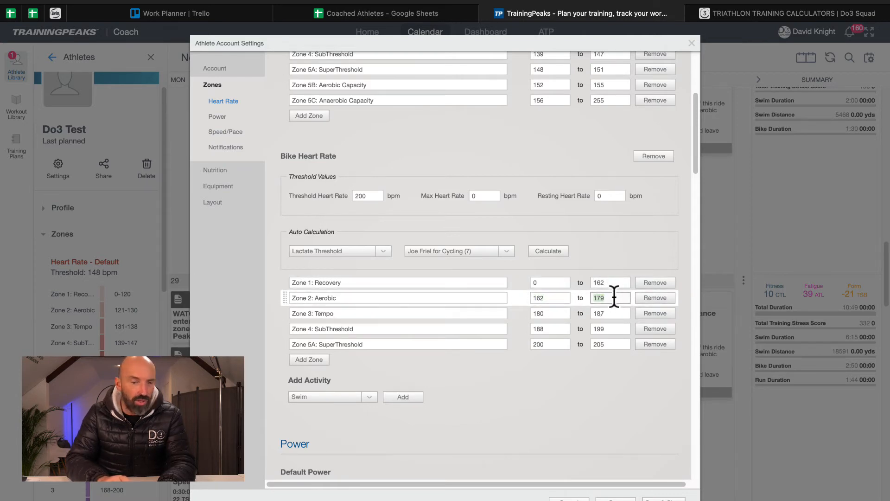
{"action": "type", "text": "178"}
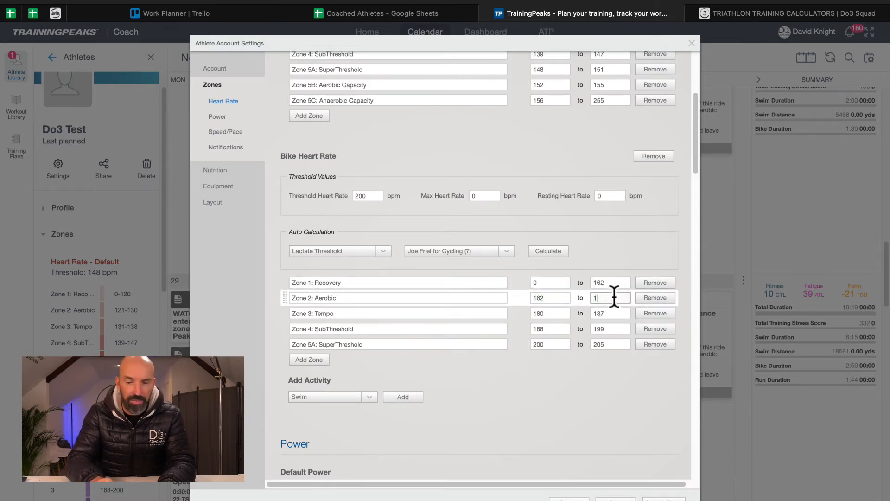
{"action": "double_click", "coordinate": [568, 312]}
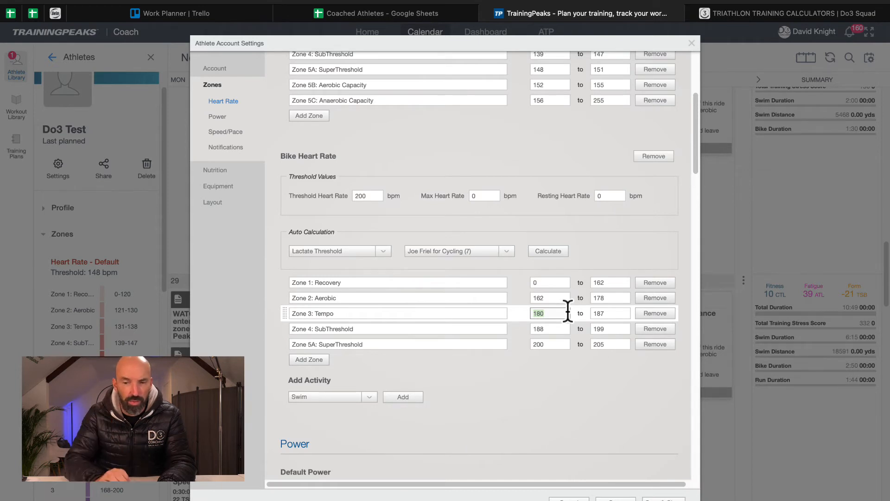
{"action": "type", "text": "178"}
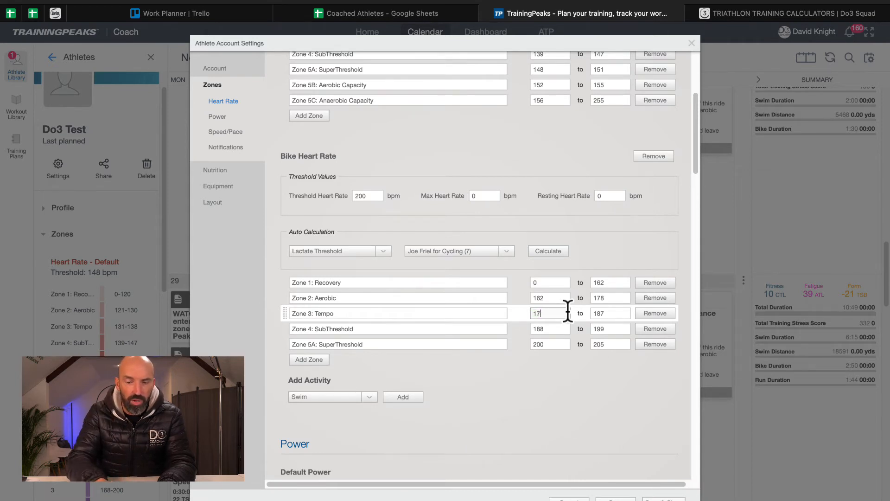
{"action": "double_click", "coordinate": [612, 314]}
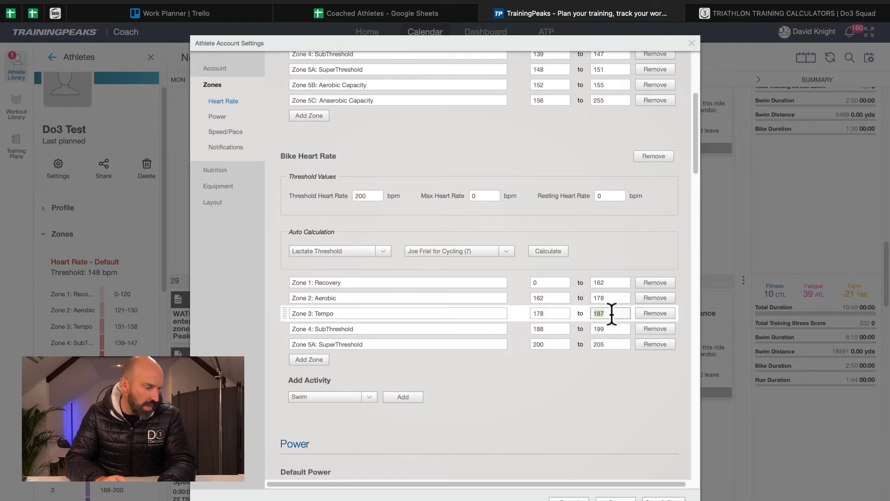
{"action": "type", "text": "186"}
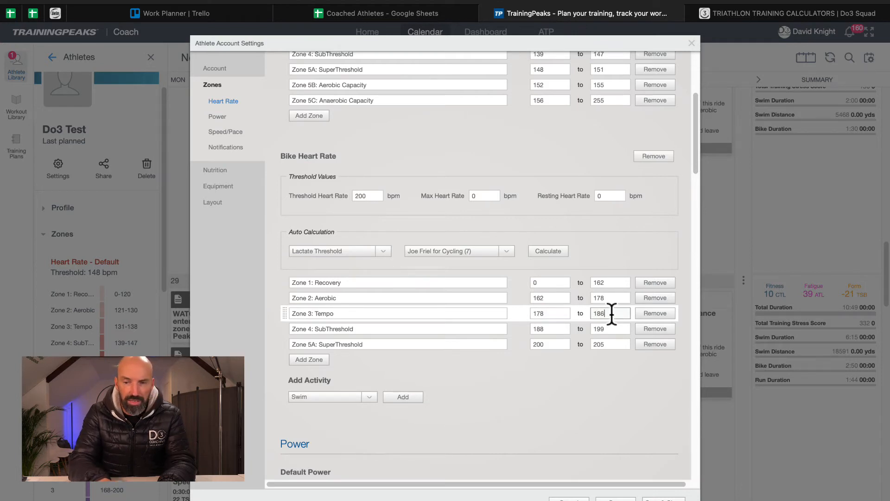
- Set the Bike Heart Rate range of Zone 4: SubThreshold to 186–203
{"action": "double_click", "coordinate": [565, 327]}
{"action": "type", "text": "186"}
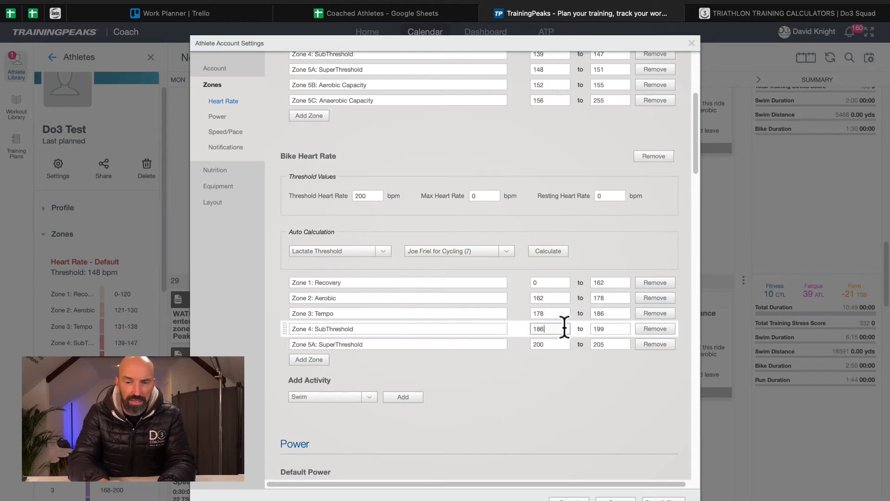
{"action": "double_click", "coordinate": [618, 329]}
{"action": "type", "text": "203"}
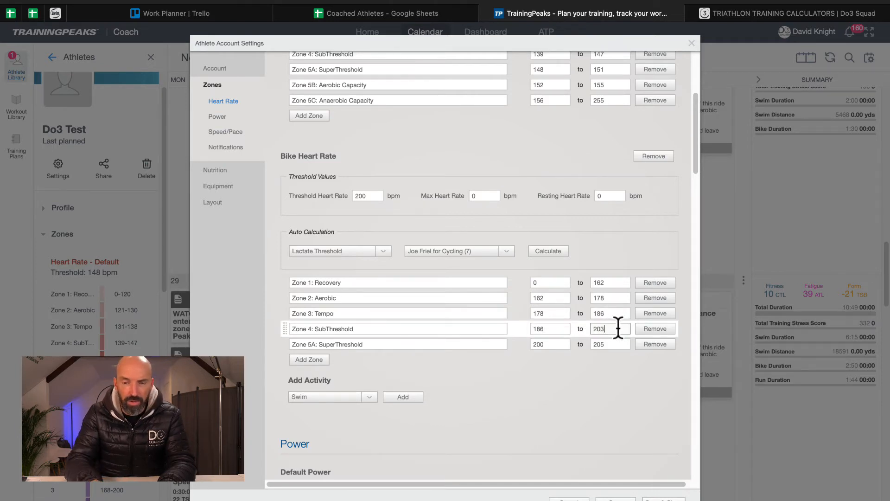
- Set the Bike Heart Rate range of Zone 5A: SuperThreshold to 203–223, then save and close the athlete account settings
{"action": "double_click", "coordinate": [560, 344]}
{"action": "type", "text": "203"}
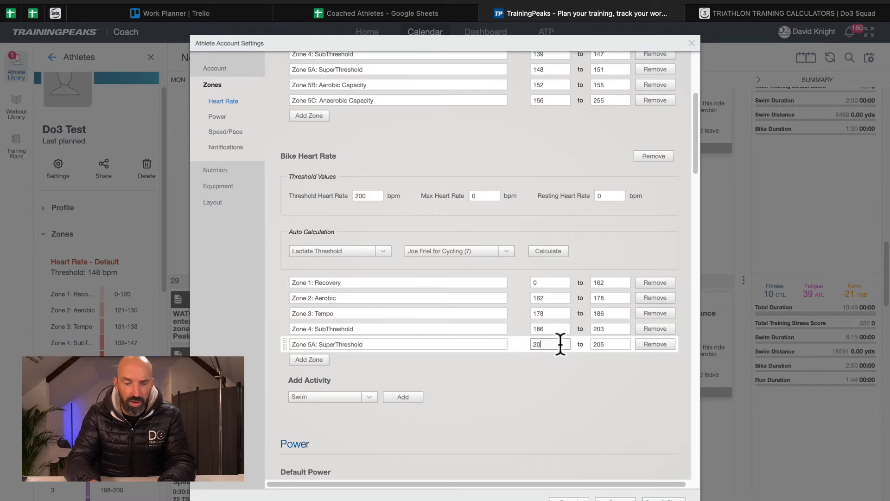
{"action": "double_click", "coordinate": [615, 344]}
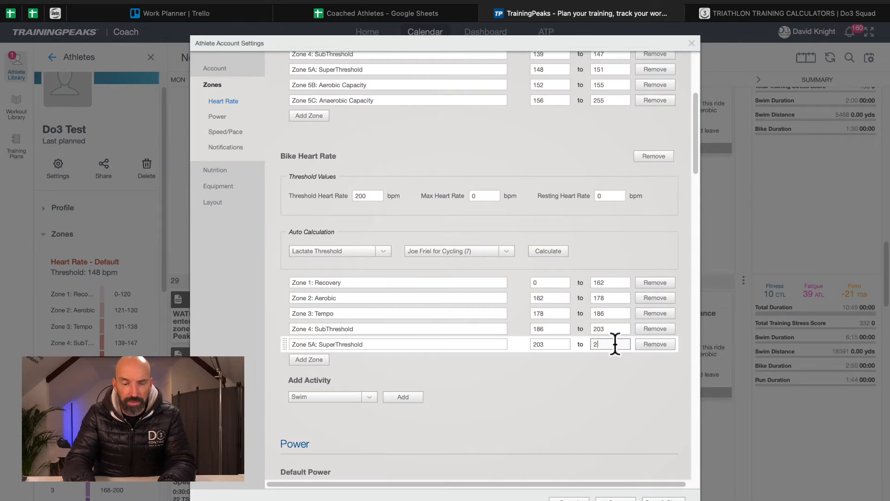
{"action": "type", "text": "2223"}
{"action": "key", "text": "BackSpace"}
{"action": "key", "text": "BackSpace"}
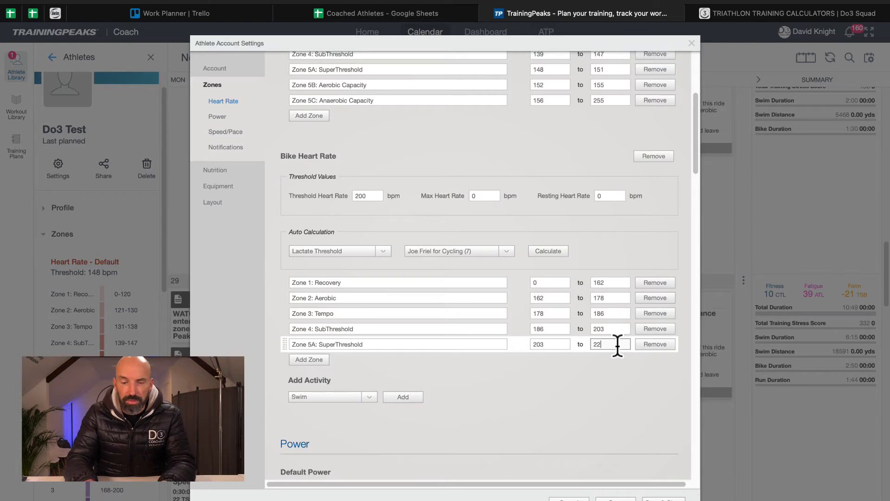
{"action": "type", "text": "3"}
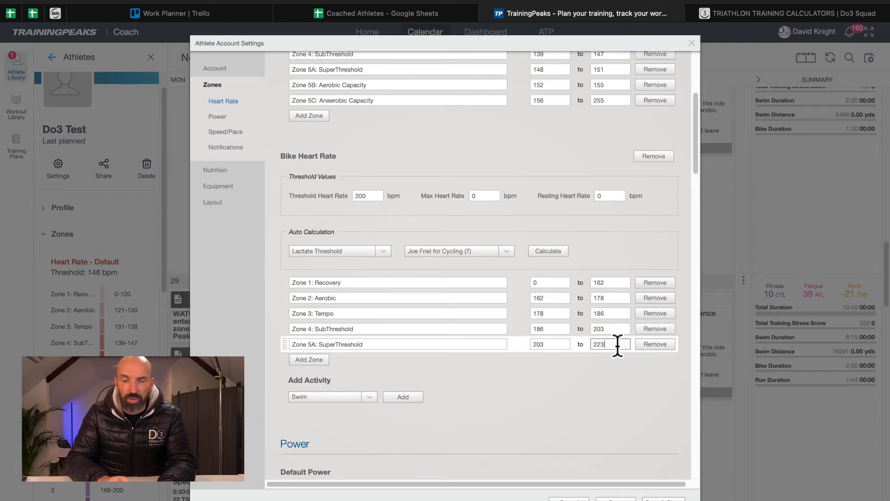
{"action": "left_click", "coordinate": [615, 499]}
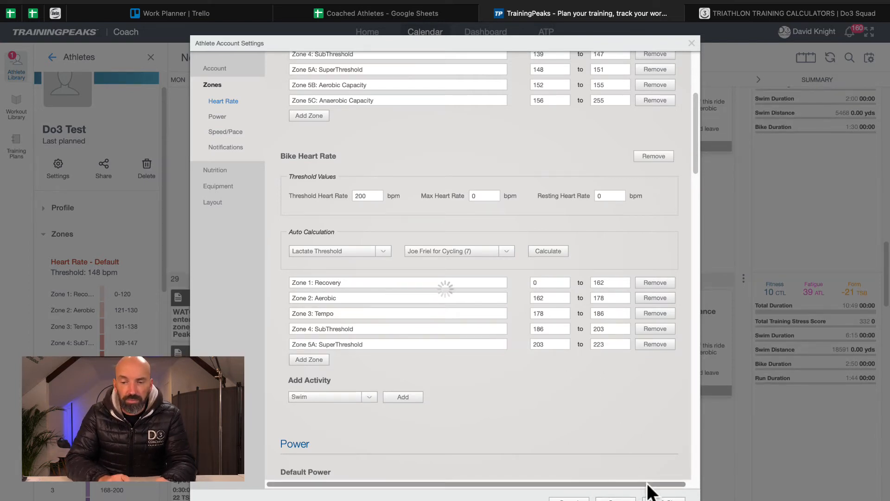
{"action": "left_click", "coordinate": [664, 498]}
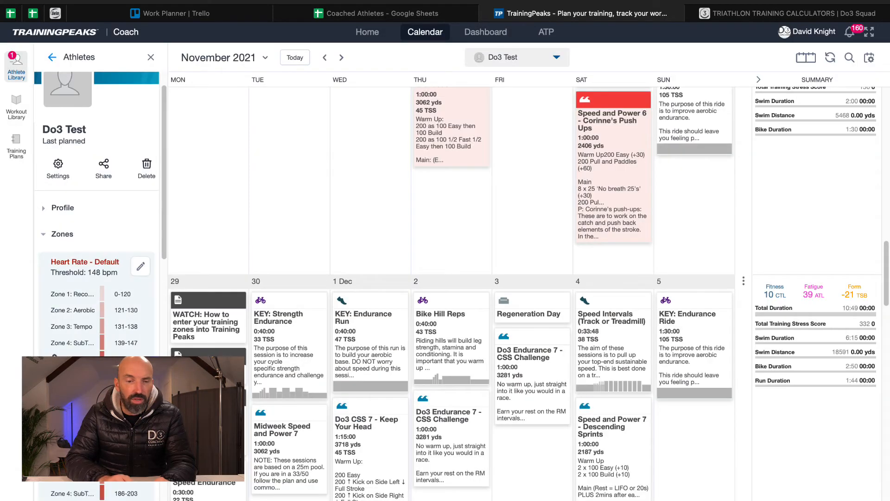
- Review the athlete's saved heart rate, power, speed and swim pace zones in the athlete overview
{"action": "scroll", "coordinate": [98, 232], "scroll_direction": "down", "scroll_amount": 3}
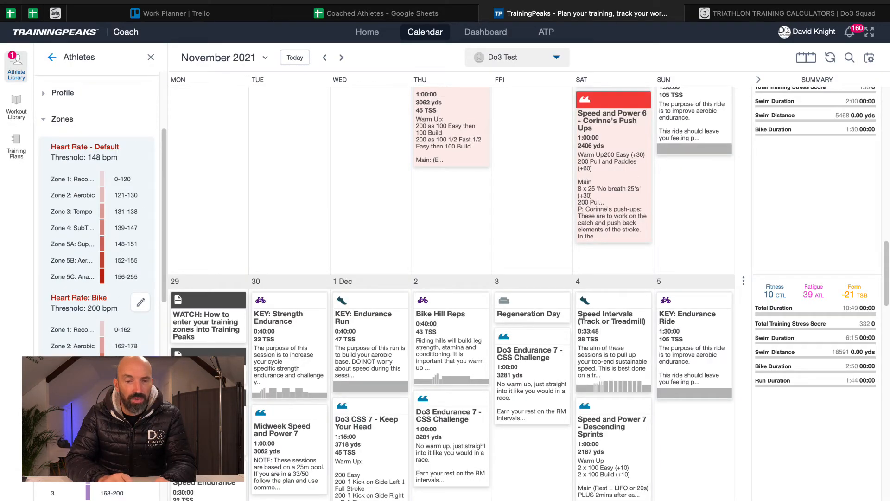
{"action": "scroll", "coordinate": [97, 208], "scroll_direction": "down", "scroll_amount": 2}
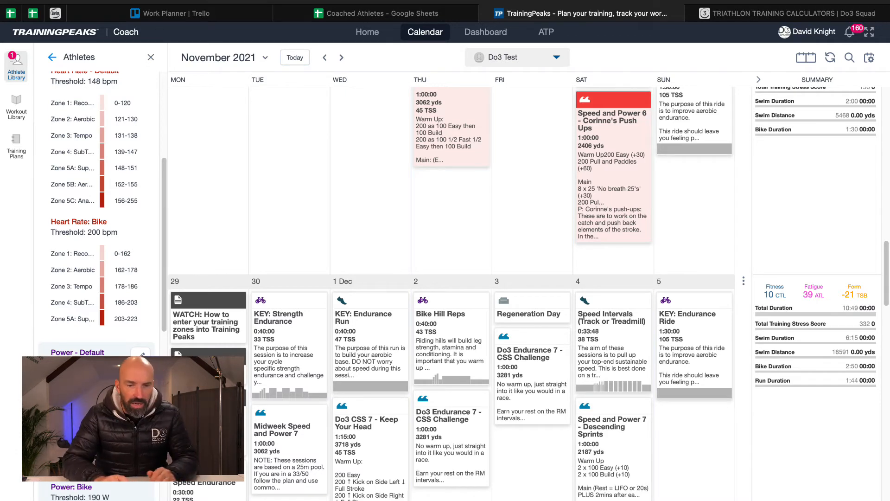
{"action": "scroll", "coordinate": [97, 231], "scroll_direction": "down", "scroll_amount": 8}
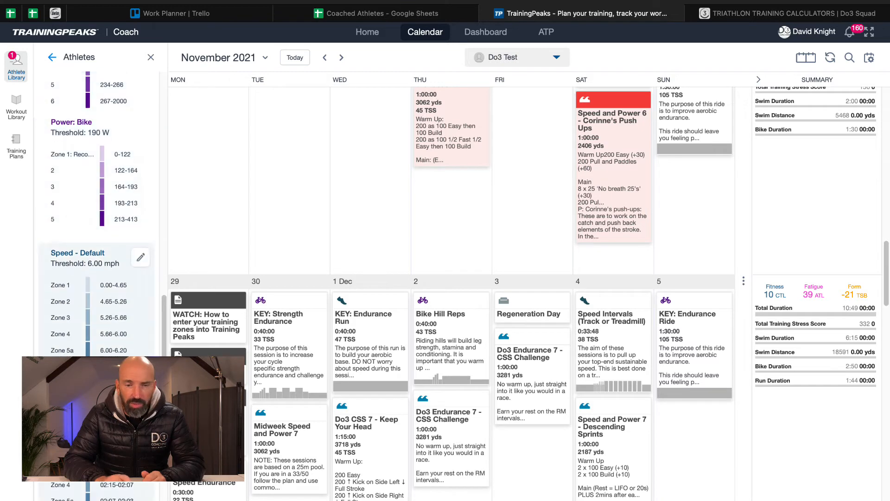
{"action": "scroll", "coordinate": [96, 232], "scroll_direction": "down", "scroll_amount": 4}
{"action": "scroll", "coordinate": [97, 232], "scroll_direction": "up", "scroll_amount": 1}
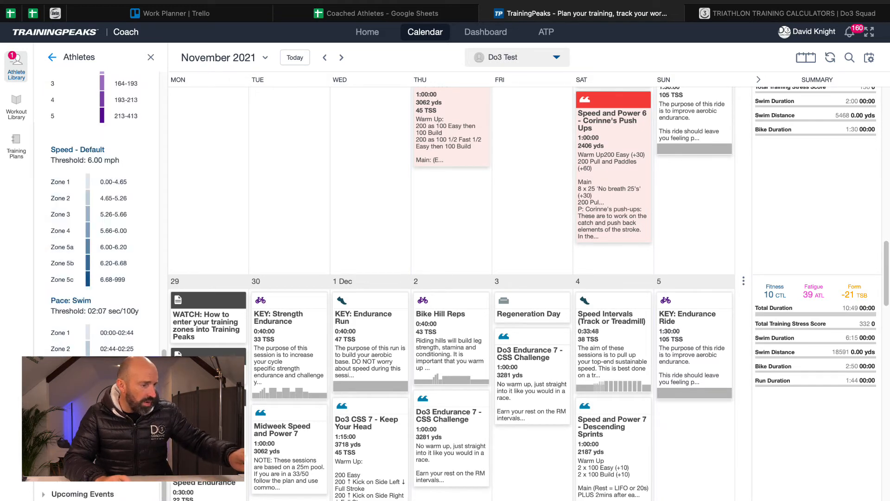
{"action": "scroll", "coordinate": [99, 352], "scroll_direction": "up", "scroll_amount": 6}
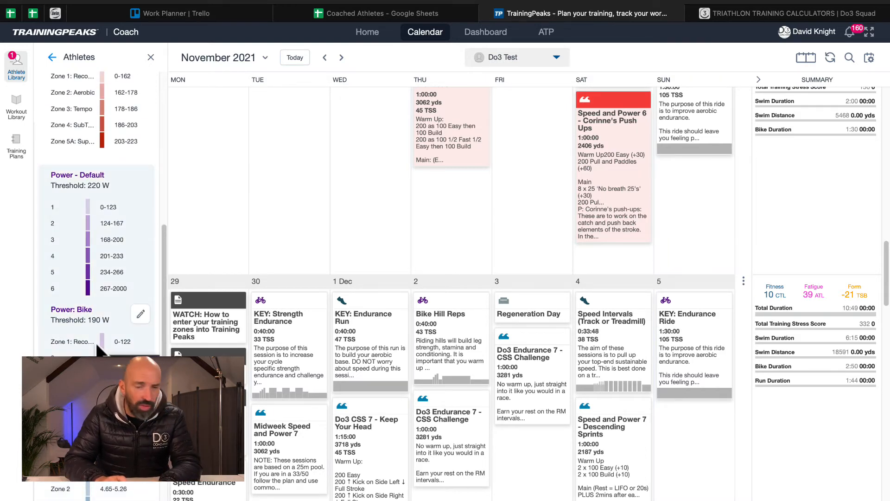
{"action": "scroll", "coordinate": [99, 351], "scroll_direction": "up", "scroll_amount": 4}
{"action": "scroll", "coordinate": [98, 352], "scroll_direction": "up", "scroll_amount": 2}
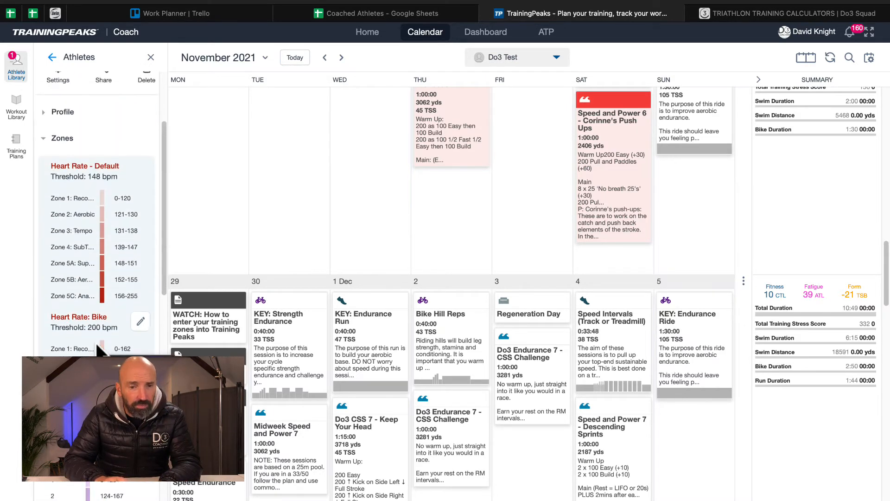
- Open the athlete's Speed/Pace zones for editing and add a separate Run activity
{"action": "scroll", "coordinate": [99, 351], "scroll_direction": "down", "scroll_amount": 12}
{"action": "scroll", "coordinate": [97, 343], "scroll_direction": "down", "scroll_amount": 2}
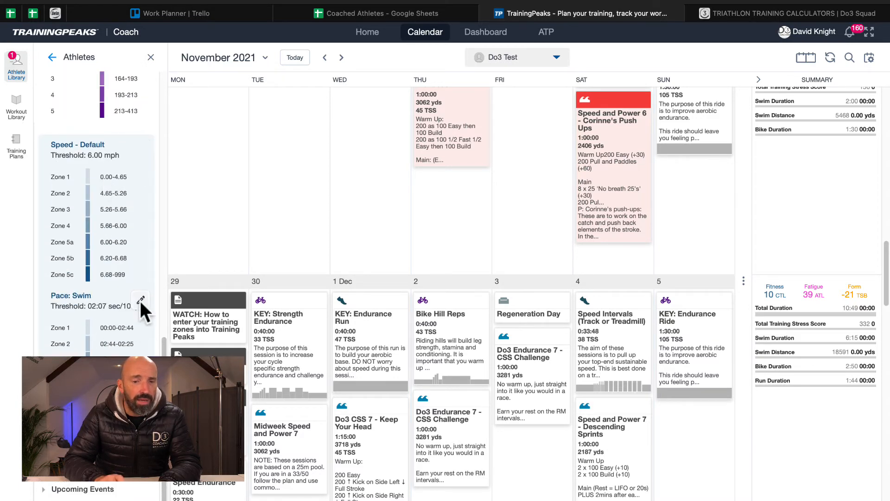
{"action": "left_click", "coordinate": [141, 300]}
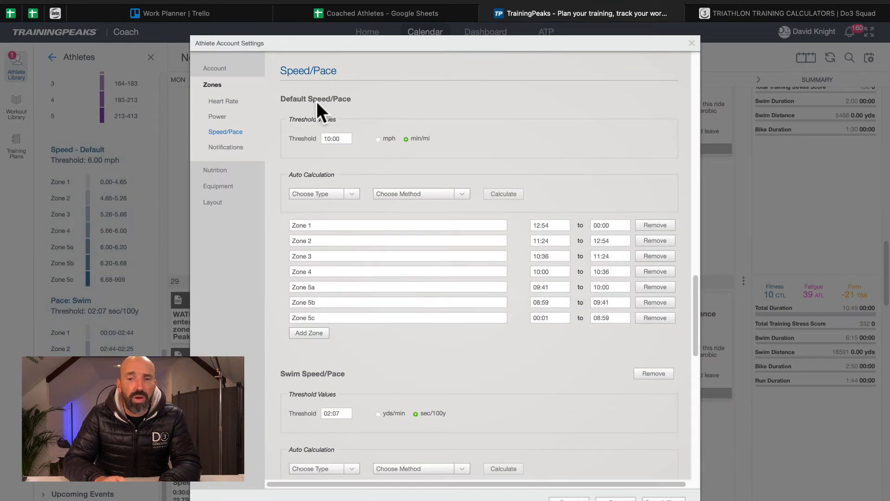
{"action": "scroll", "coordinate": [274, 263], "scroll_direction": "down", "scroll_amount": 5}
{"action": "scroll", "coordinate": [274, 263], "scroll_direction": "down", "scroll_amount": 3}
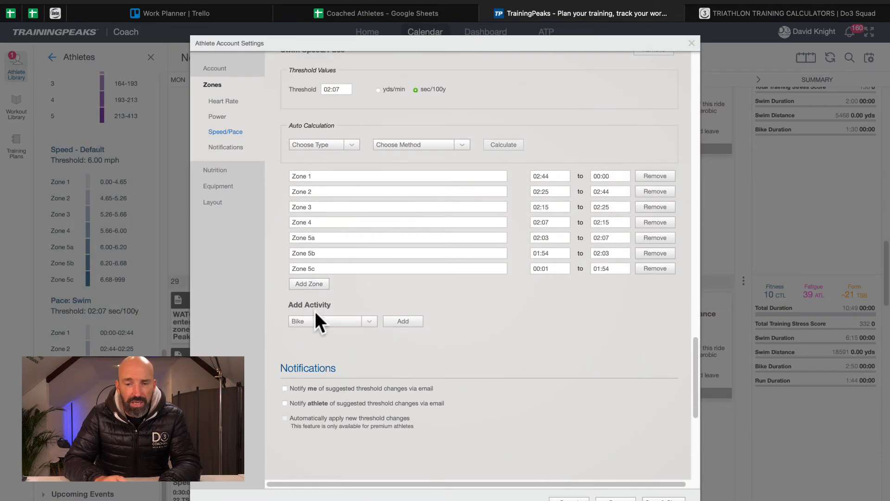
{"action": "left_click", "coordinate": [366, 318]}
{"action": "left_click", "coordinate": [343, 333]}
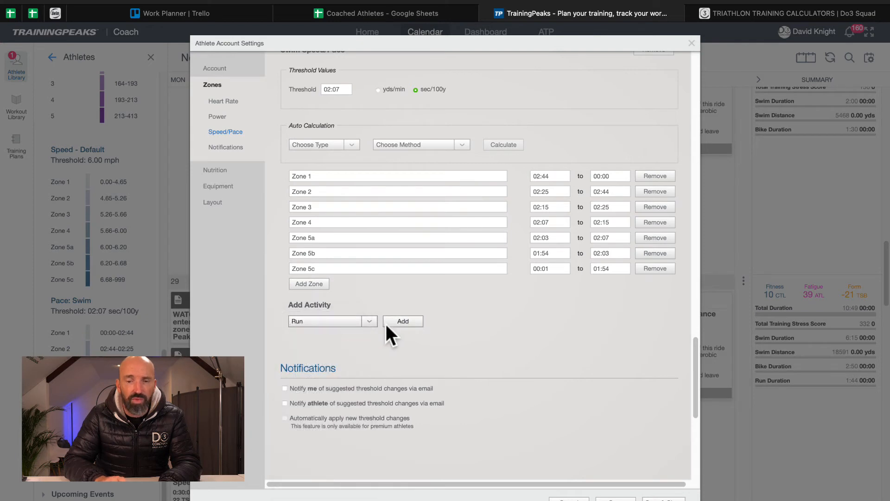
{"action": "left_click", "coordinate": [388, 324]}
- Set the Run Speed/Pace threshold to 08:21 min/mi
{"action": "scroll", "coordinate": [392, 325], "scroll_direction": "down", "scroll_amount": 3}
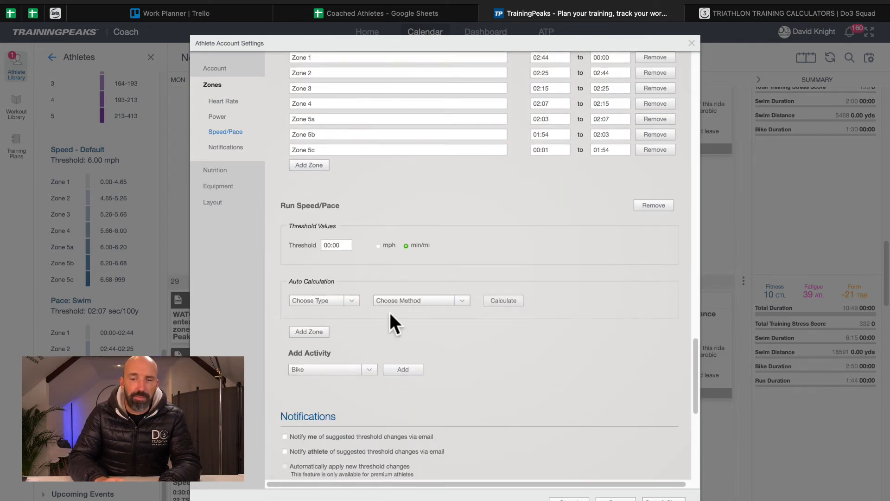
{"action": "left_click", "coordinate": [349, 241]}
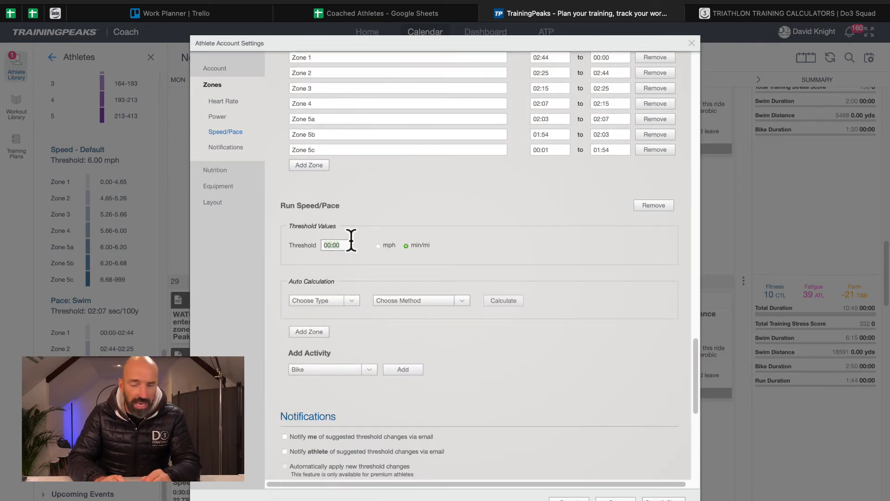
{"action": "type", "text": "8:21"}
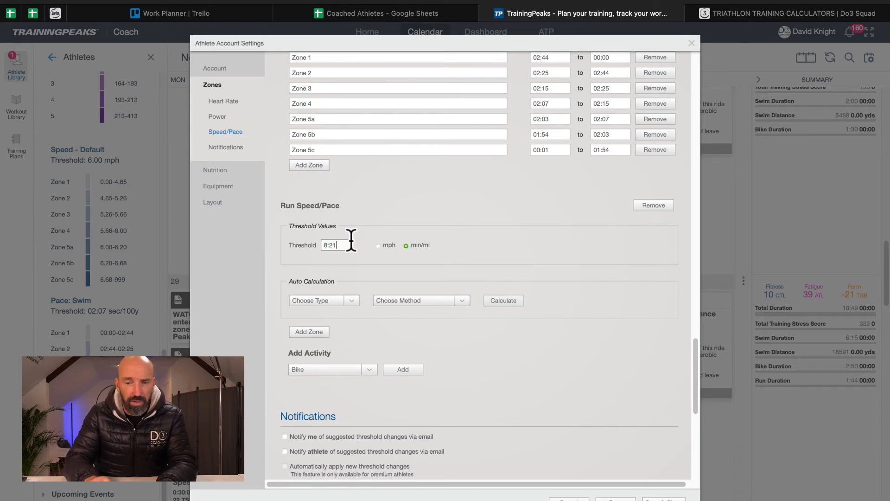
{"action": "left_click", "coordinate": [409, 252]}
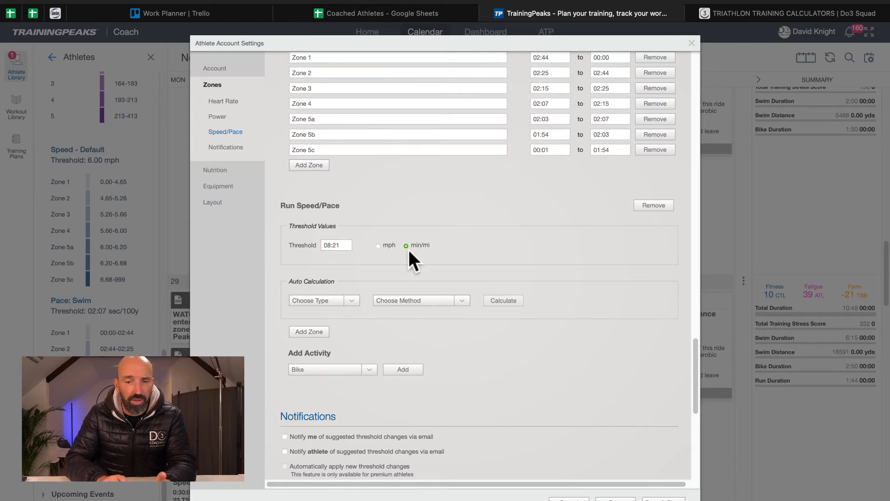
- Calculate and apply the Run pace zones from Threshold Speed with the Joe Friel for Running (7) method
{"action": "left_click", "coordinate": [351, 302]}
{"action": "left_click", "coordinate": [350, 314]}
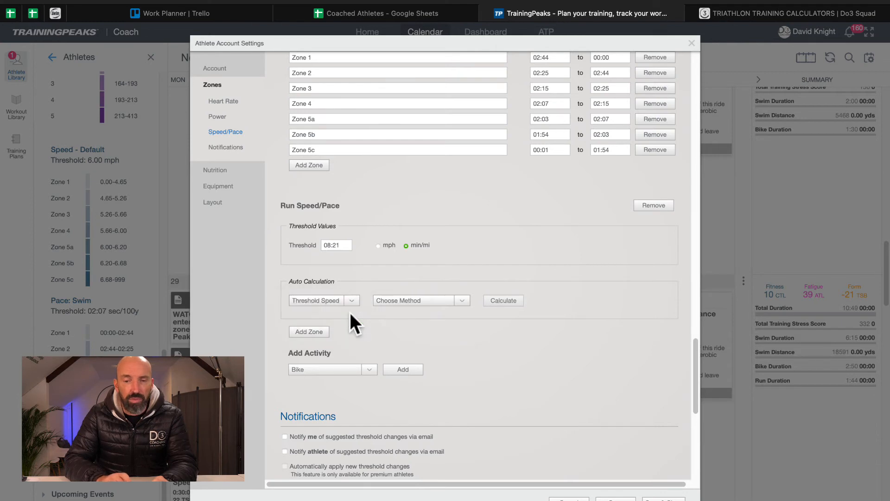
{"action": "left_click", "coordinate": [411, 302]}
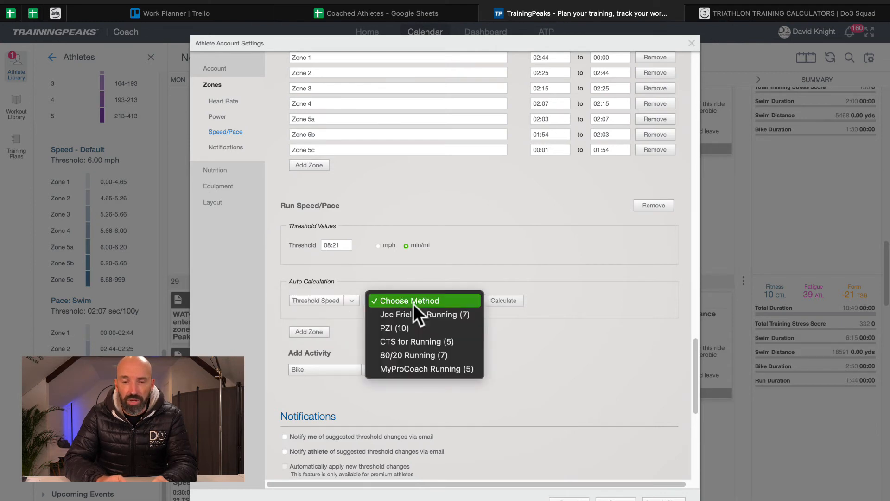
{"action": "left_click", "coordinate": [438, 313]}
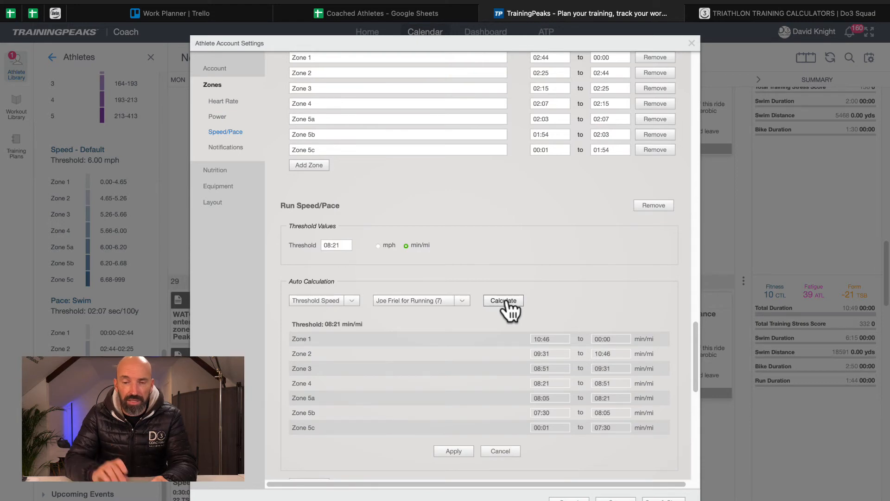
{"action": "left_click", "coordinate": [449, 449]}
- Remove Zones 5c and 5b from the Run Speed/Pace zones
{"action": "scroll", "coordinate": [453, 459], "scroll_direction": "down", "scroll_amount": 3}
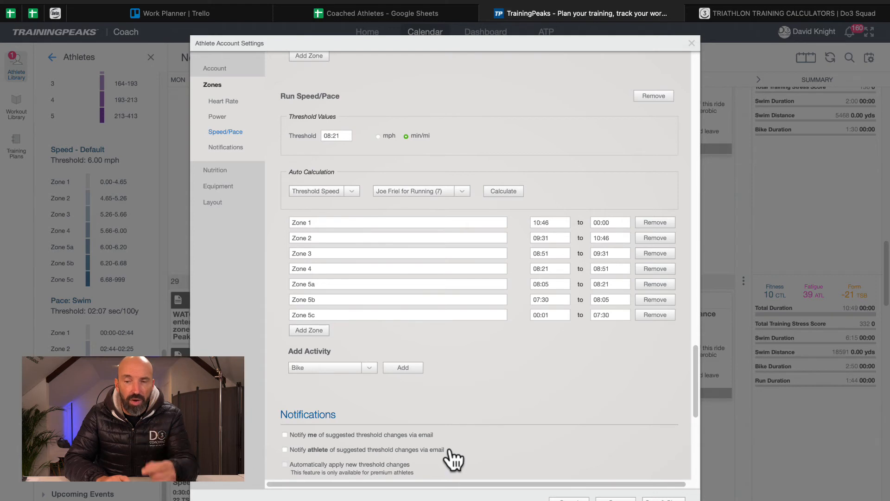
{"action": "left_click", "coordinate": [664, 317]}
{"action": "left_click", "coordinate": [655, 300]}
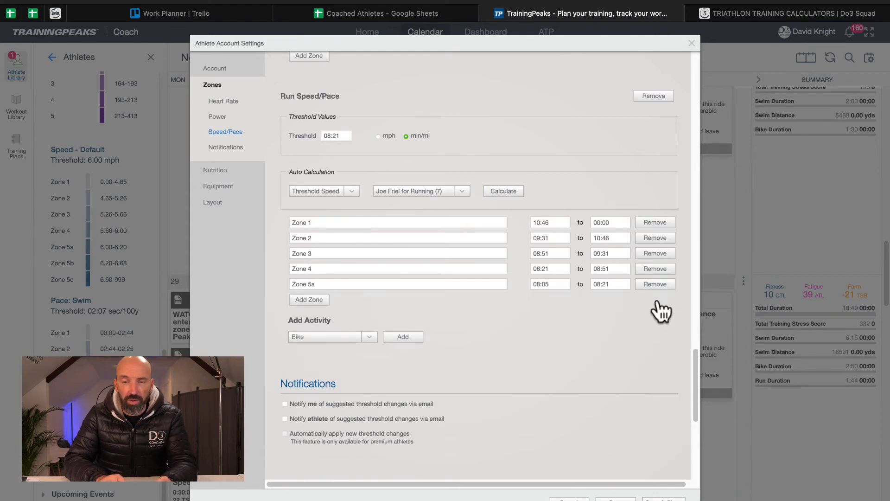
- In the Run Speed/Pace zones, set the start of Zone 1 to 10:47 and the range of Zone 2 to 09:31–10:47
{"action": "double_click", "coordinate": [559, 221]}
{"action": "type", "text": "10:"}
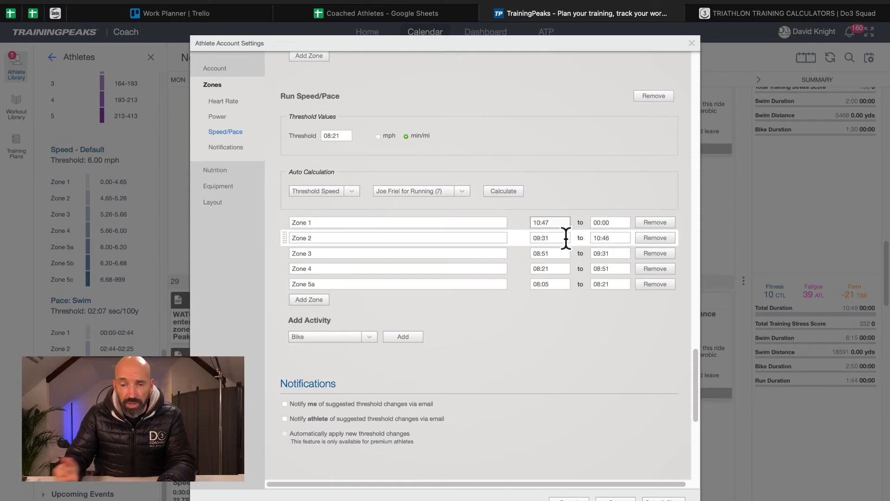
{"action": "double_click", "coordinate": [615, 238]}
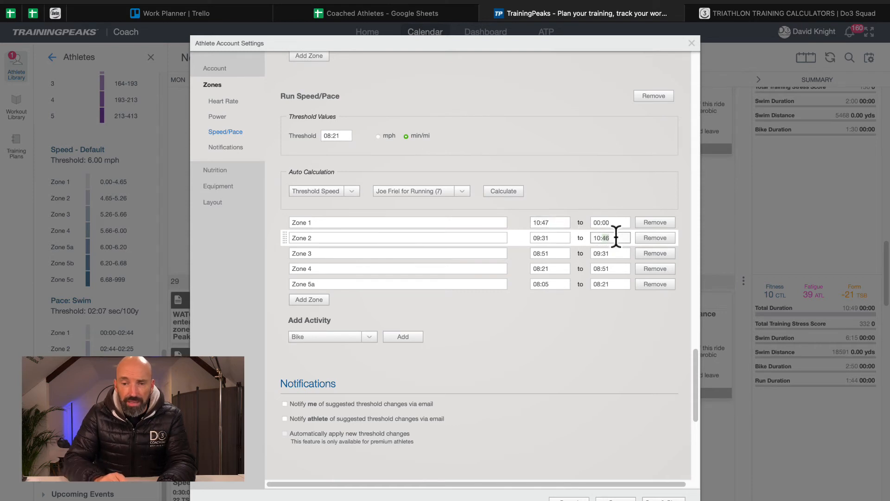
{"action": "type", "text": "47"}
{"action": "triple_click", "coordinate": [562, 237]}
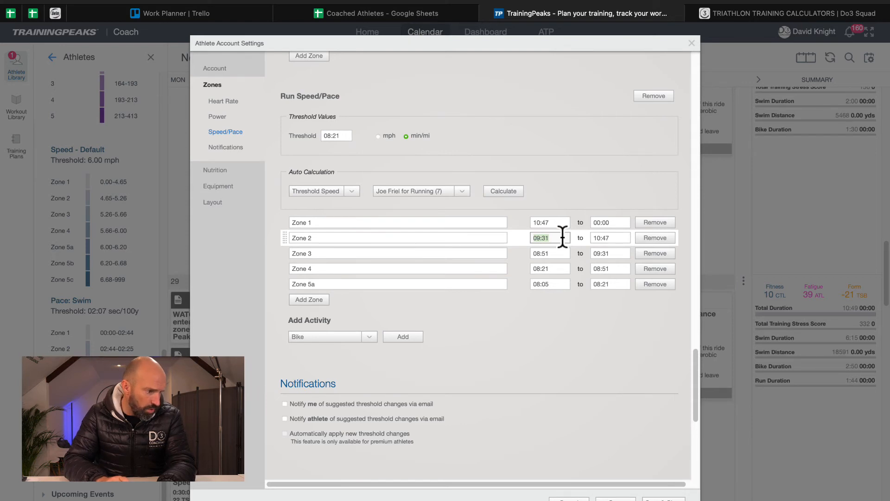
{"action": "type", "text": "09"}
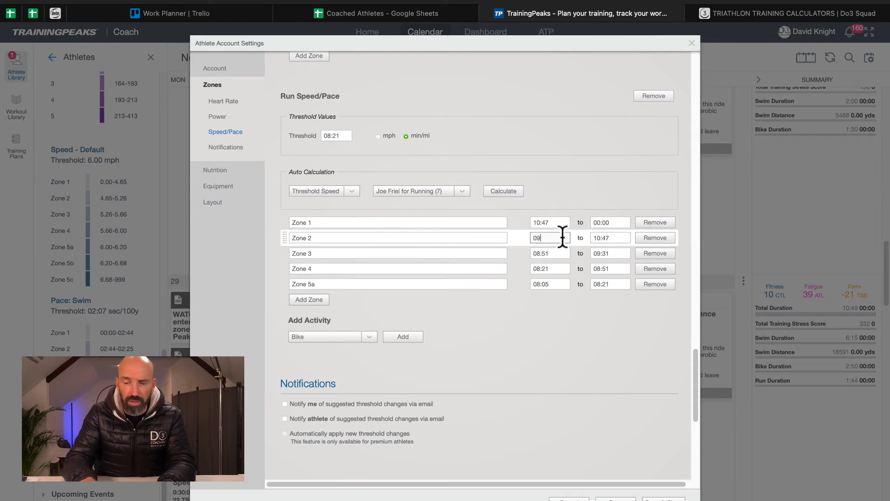
{"action": "type", "text": ":31"}
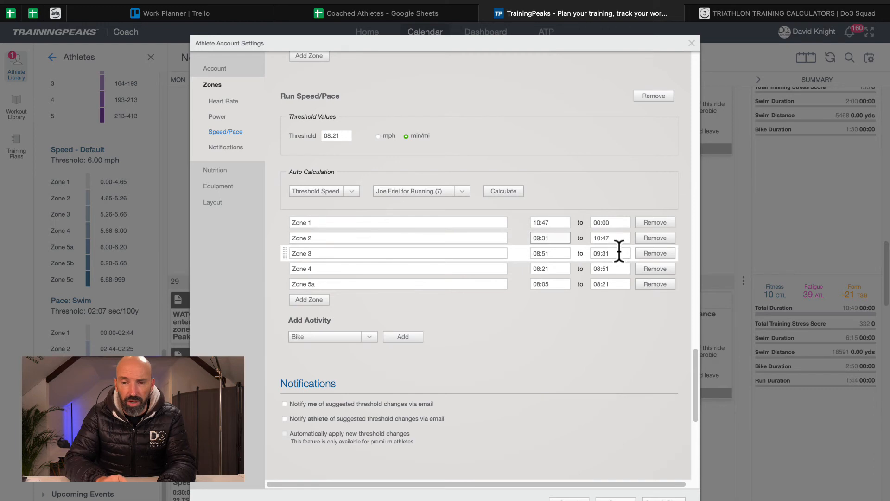
- Set the start of Run Speed/Pace Zone 5a to 07:29 and save the zone settings
{"action": "triple_click", "coordinate": [563, 253]}
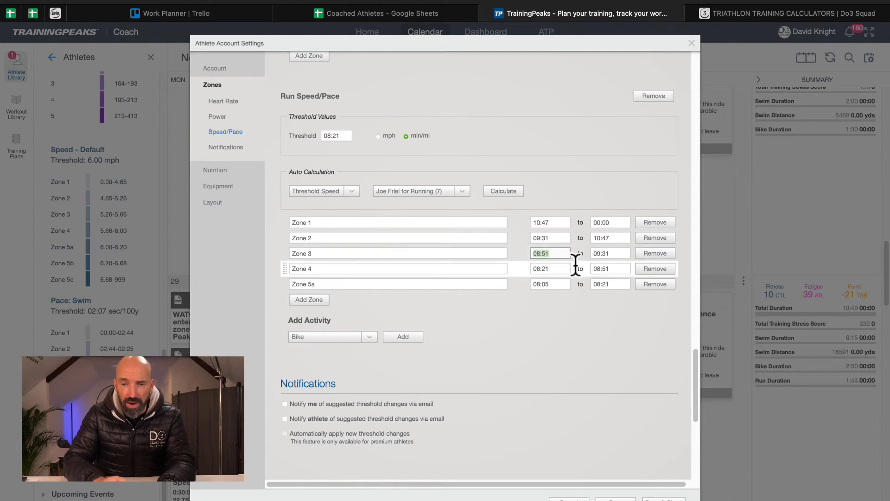
{"action": "left_click", "coordinate": [616, 269]}
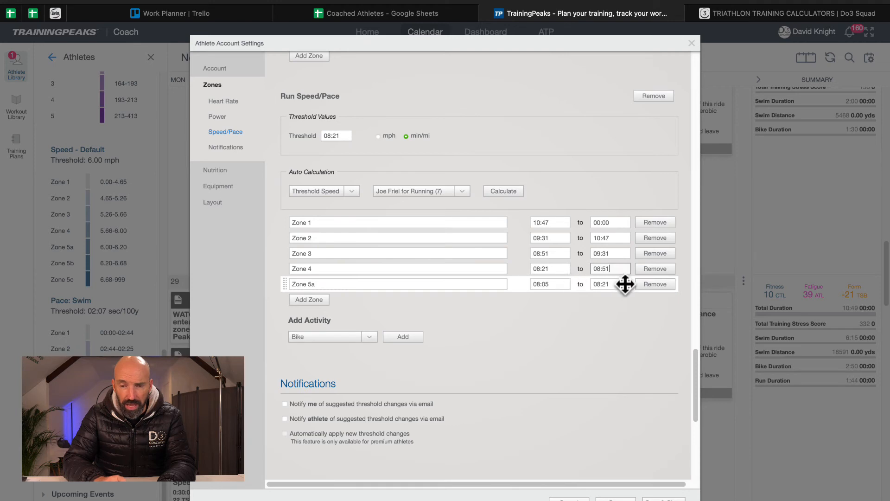
{"action": "left_click", "coordinate": [560, 284]}
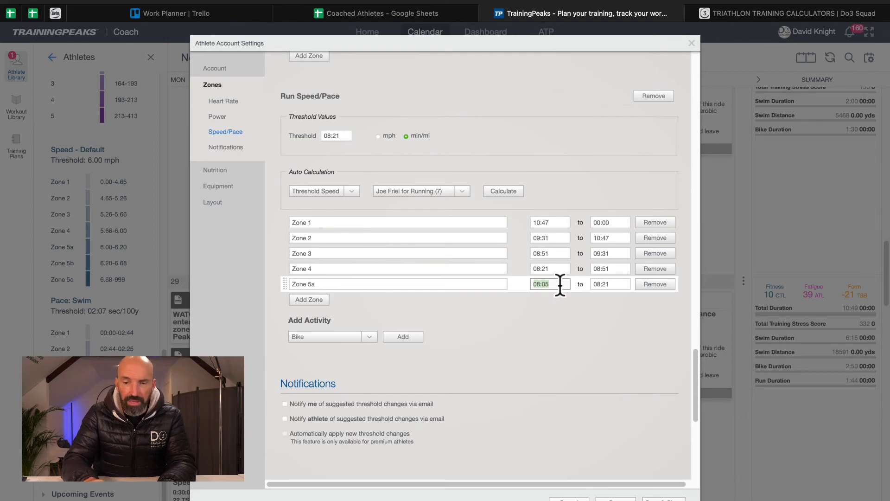
{"action": "type", "text": "07:"}
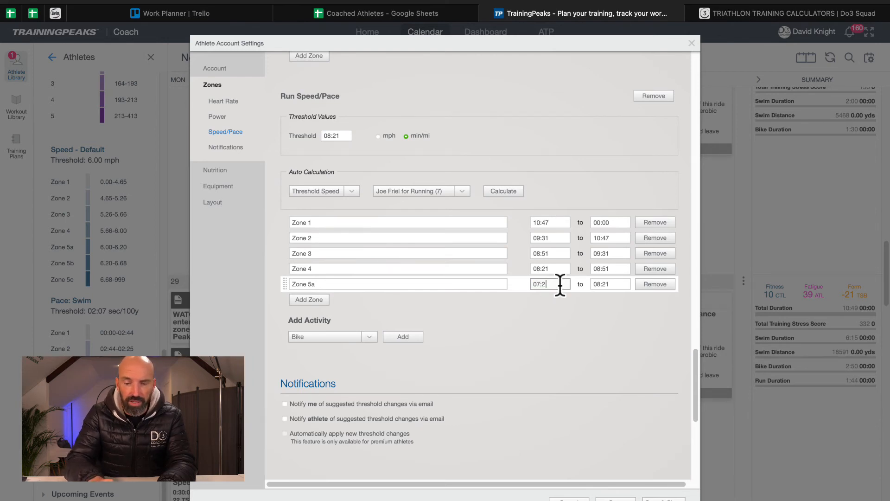
{"action": "type", "text": "29"}
{"action": "left_click", "coordinate": [575, 321]}
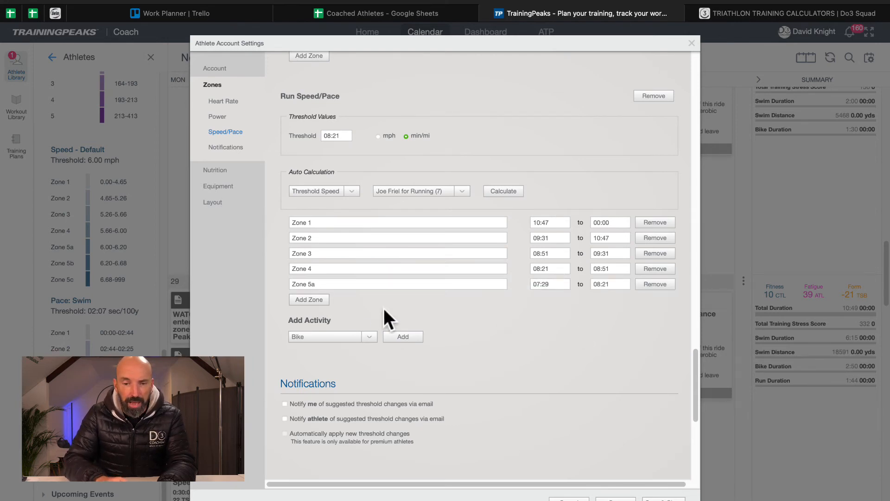
{"action": "left_click", "coordinate": [616, 498]}
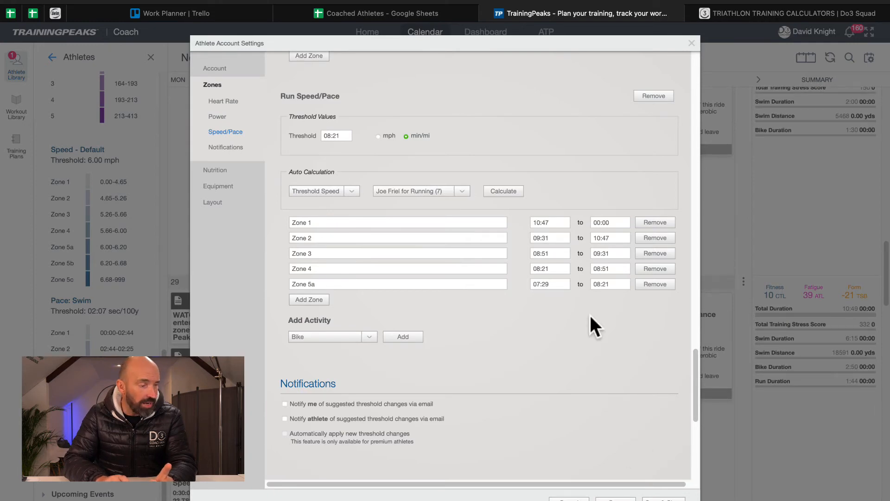
- Add a separate Run activity to the Heart Rate zones and set its Threshold Heart Rate to 160 bpm
{"action": "scroll", "coordinate": [589, 313], "scroll_direction": "up", "scroll_amount": 3}
{"action": "scroll", "coordinate": [591, 318], "scroll_direction": "up", "scroll_amount": 10}
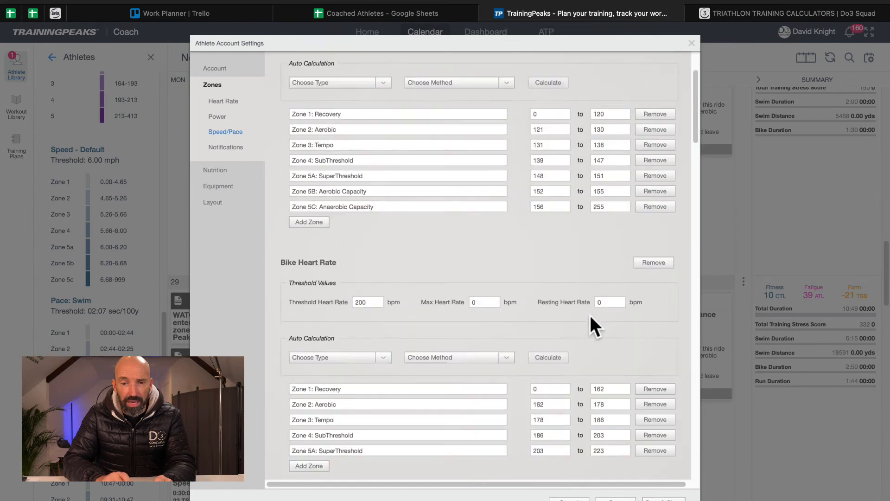
{"action": "scroll", "coordinate": [591, 318], "scroll_direction": "down", "scroll_amount": 9}
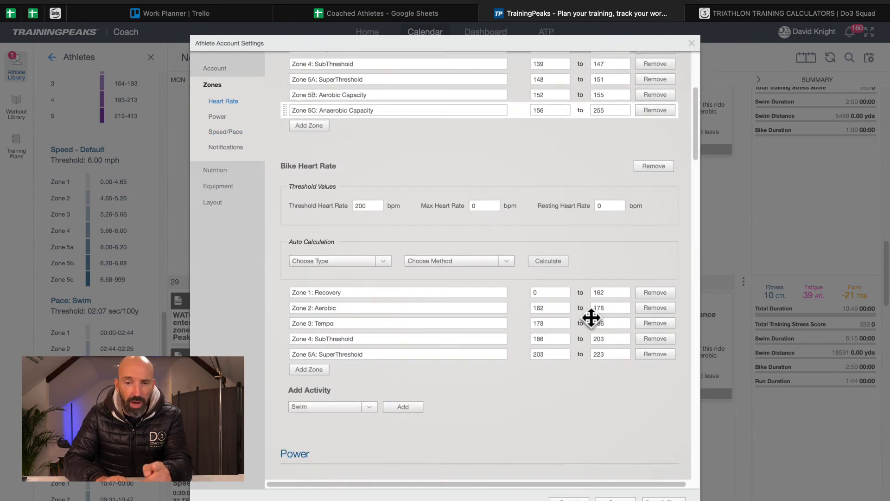
{"action": "scroll", "coordinate": [592, 319], "scroll_direction": "down", "scroll_amount": 2}
{"action": "left_click", "coordinate": [369, 127]}
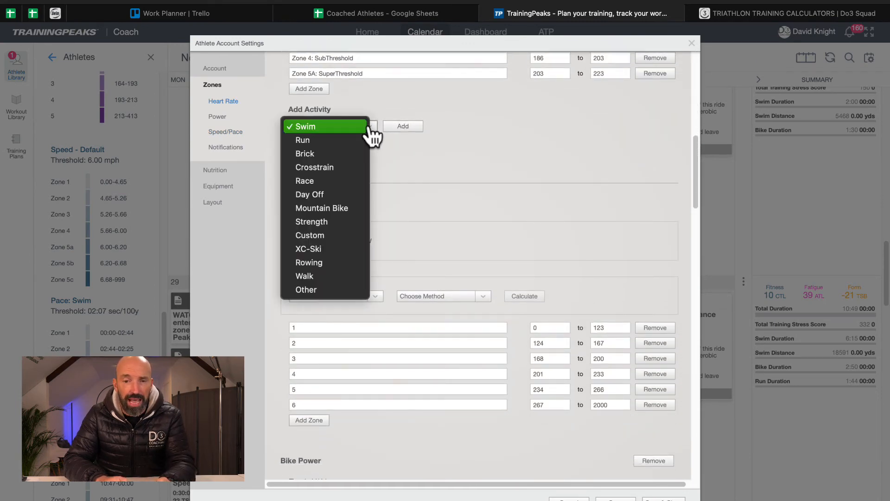
{"action": "left_click", "coordinate": [355, 139]}
{"action": "left_click", "coordinate": [412, 129]}
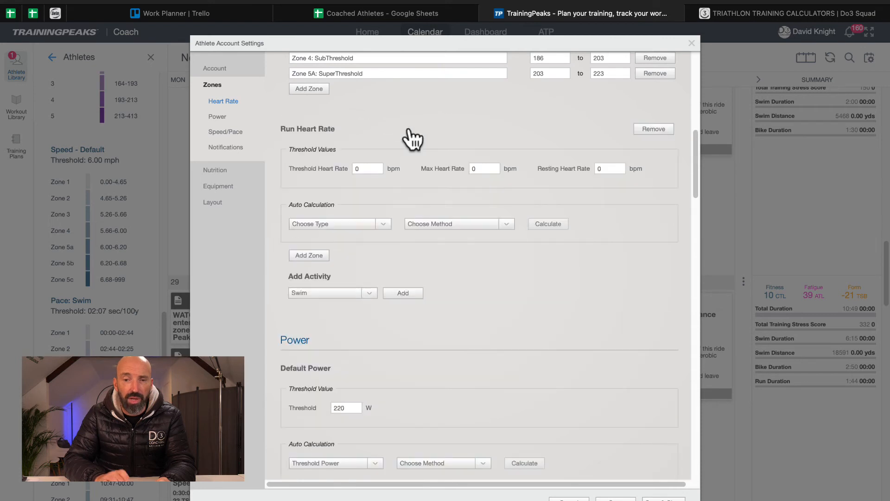
{"action": "double_click", "coordinate": [368, 168]}
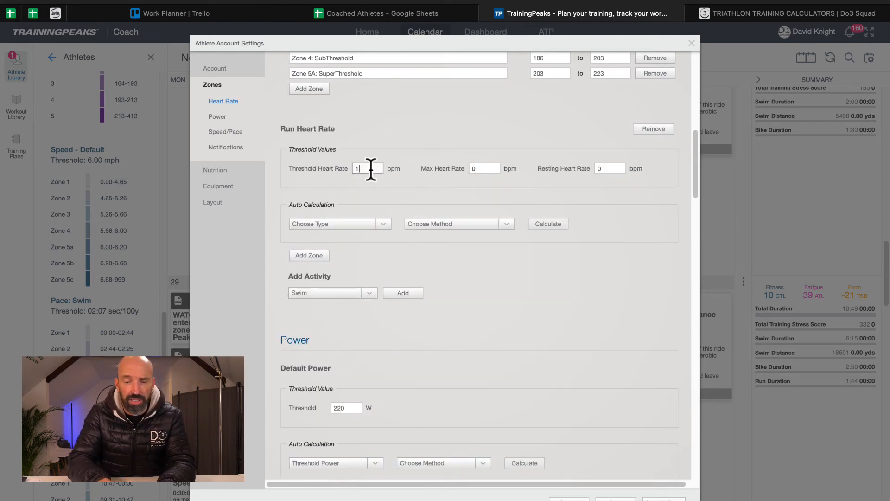
{"action": "type", "text": "160"}
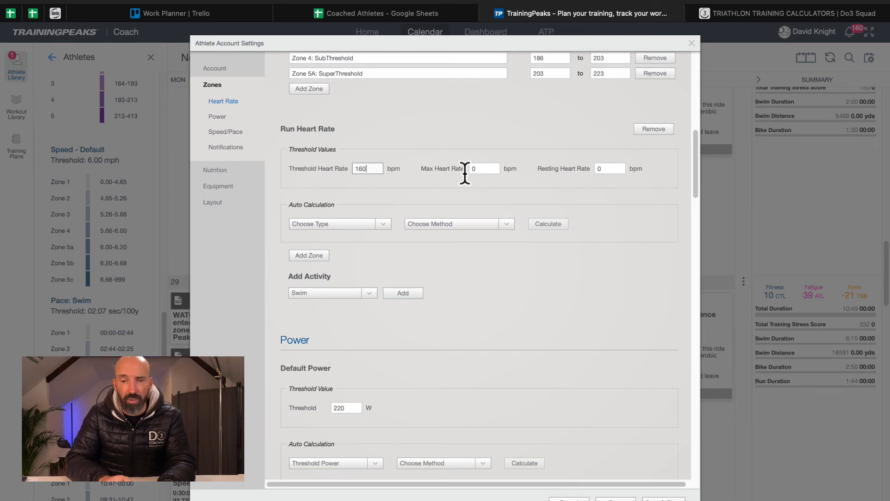
- Calculate and apply the Run heart rate zones from Lactate Threshold with Joe Friel for Running (7), and remove Zones 5C and 5B
{"action": "left_click", "coordinate": [374, 223]}
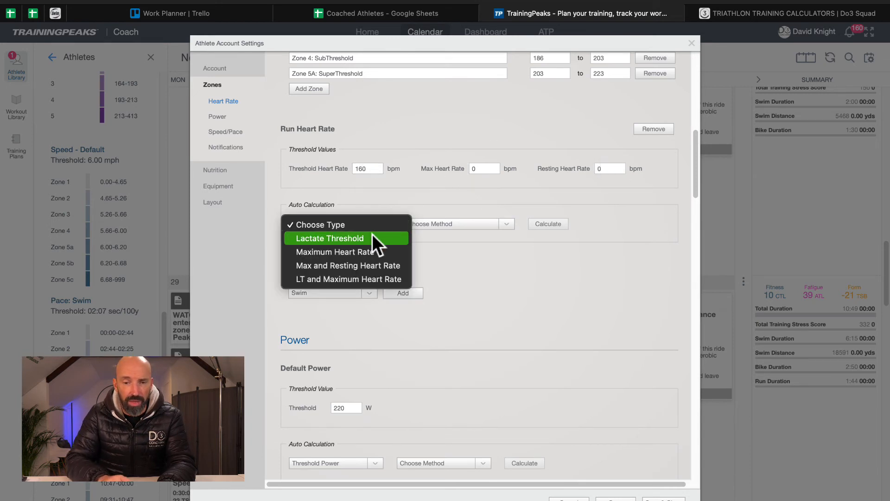
{"action": "left_click", "coordinate": [373, 236]}
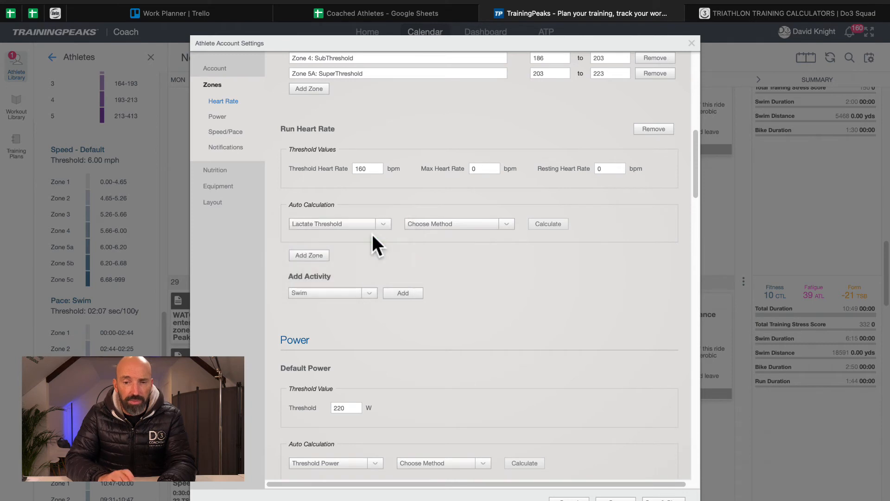
{"action": "left_click", "coordinate": [434, 227]}
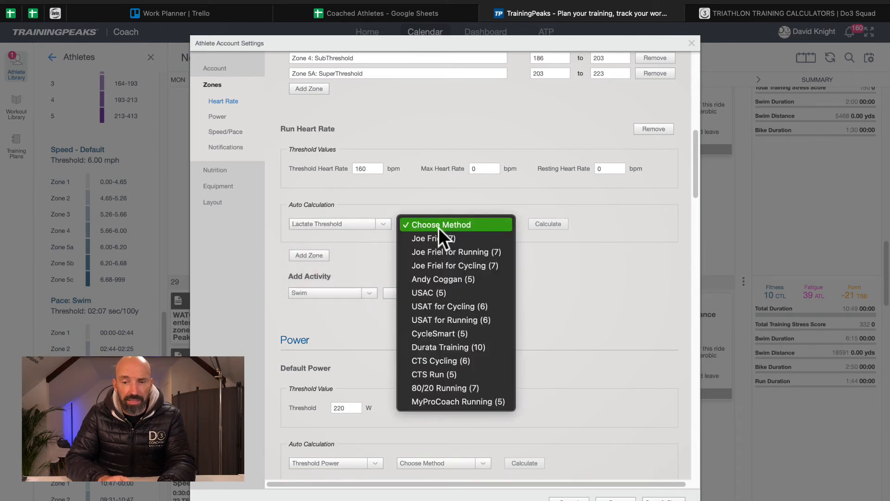
{"action": "left_click", "coordinate": [449, 252]}
{"action": "left_click", "coordinate": [555, 224]}
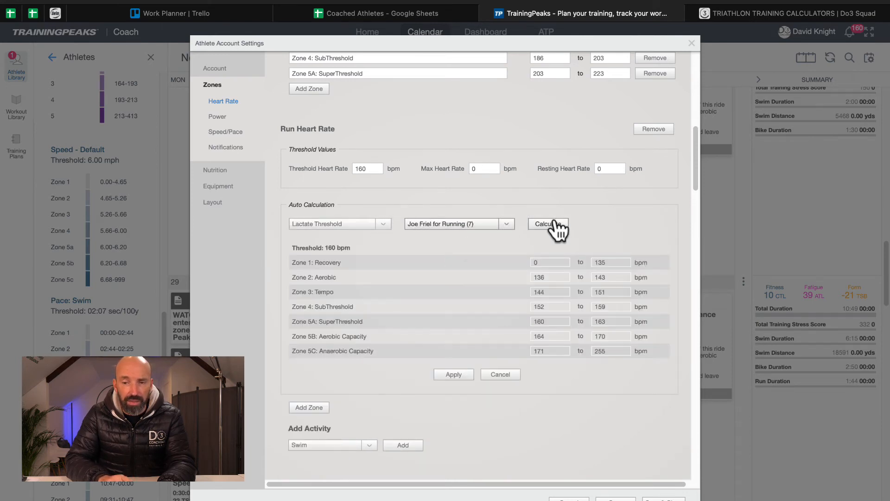
{"action": "left_click", "coordinate": [455, 375]}
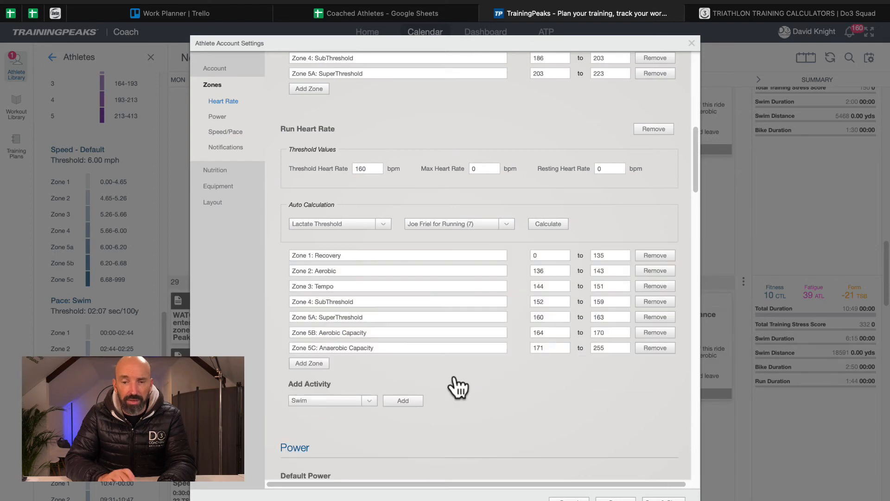
{"action": "left_click", "coordinate": [655, 348]}
{"action": "left_click", "coordinate": [656, 332]}
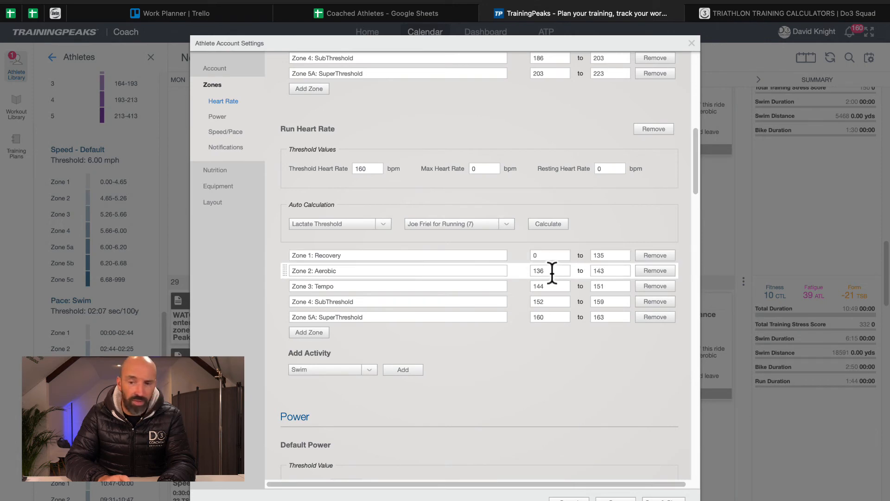
- Set the upper limit of Run heart rate Zone 2 to 146 and the range of Zone 3 to 146–152
{"action": "left_click", "coordinate": [612, 273]}
{"action": "key", "text": "BackSpace"}
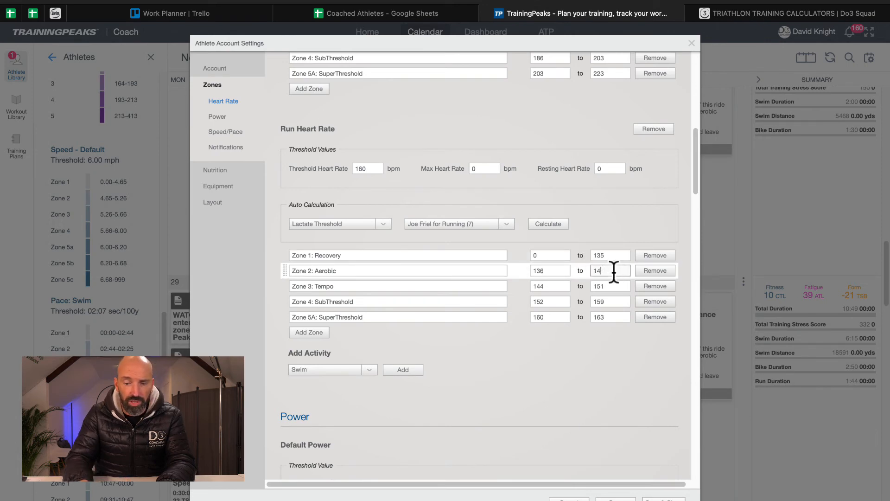
{"action": "type", "text": "6"}
{"action": "left_click", "coordinate": [551, 287]}
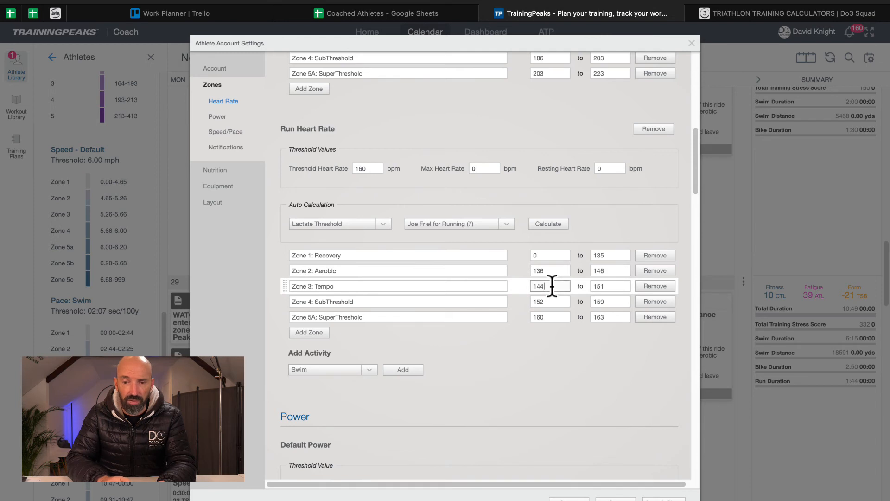
{"action": "key", "text": "BackSpace"}
{"action": "type", "text": "6"}
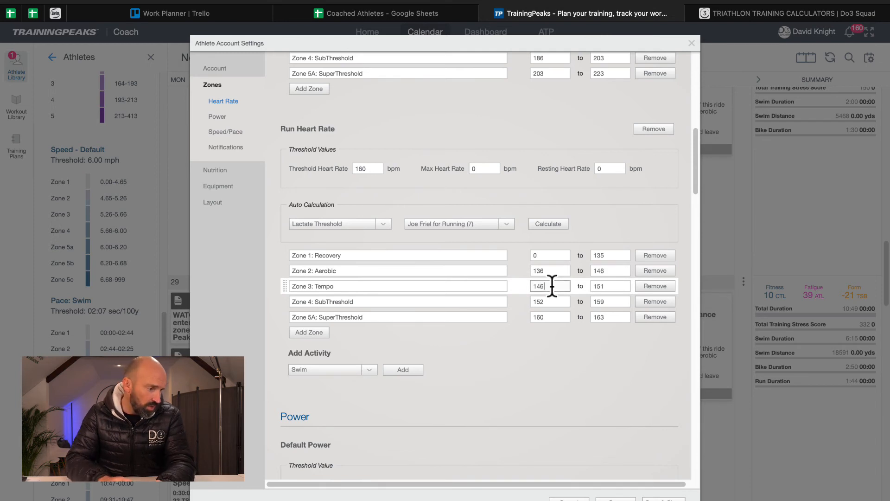
{"action": "left_click", "coordinate": [614, 285]}
{"action": "key", "text": "BackSpace"}
{"action": "type", "text": "2"}
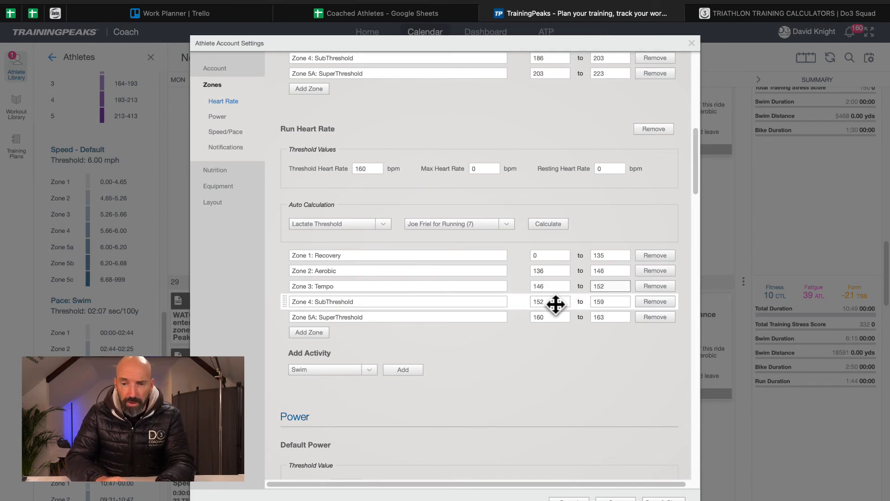
- Set the upper limits of the Run heart rate zones to 160 for Zone 4 and 170 for Zone 5A
{"action": "left_click", "coordinate": [619, 302]}
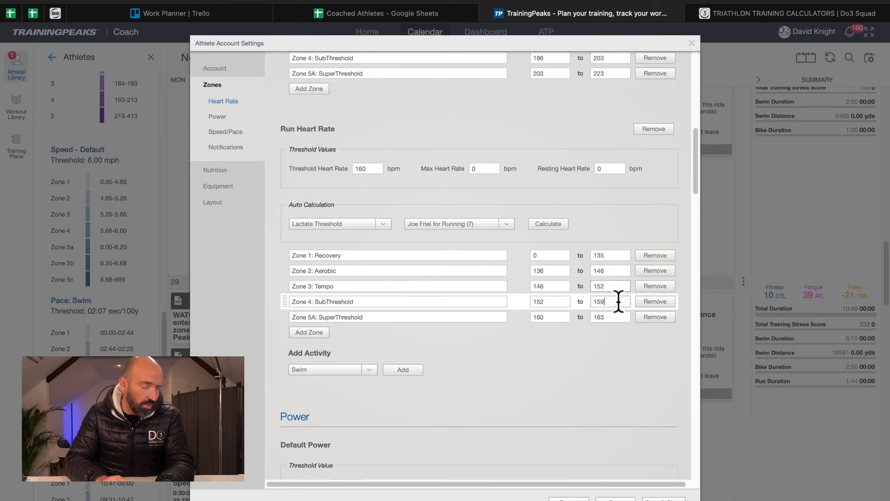
{"action": "key", "text": "BackSpace"}
{"action": "key", "text": "BackSpace"}
{"action": "type", "text": "60"}
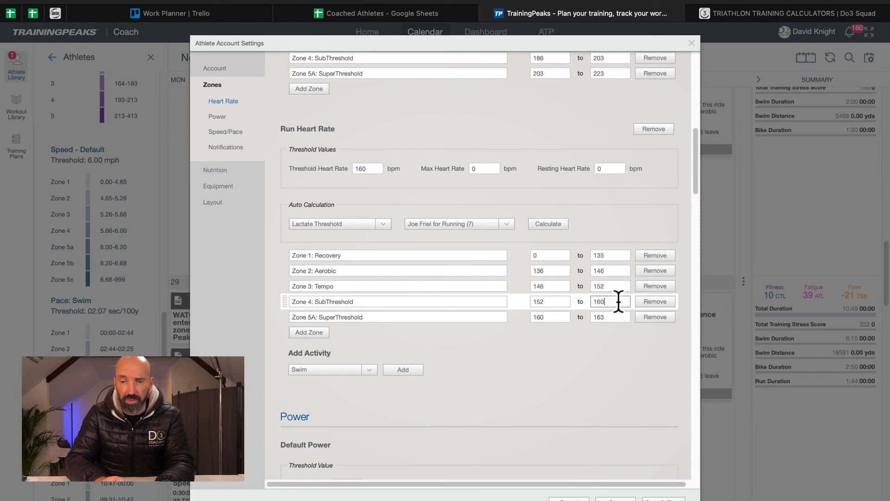
{"action": "left_click", "coordinate": [570, 317]}
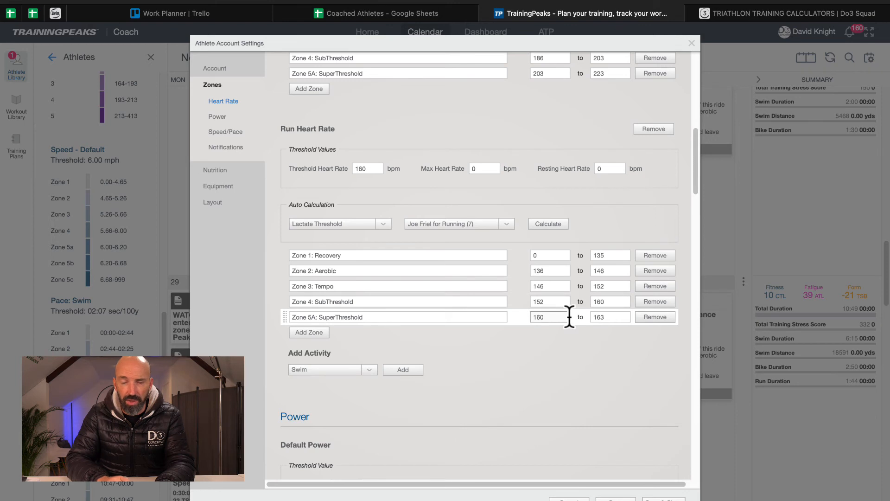
{"action": "left_click", "coordinate": [622, 318]}
{"action": "key", "text": "BackSpace"}
{"action": "key", "text": "BackSpace"}
{"action": "type", "text": "70"}
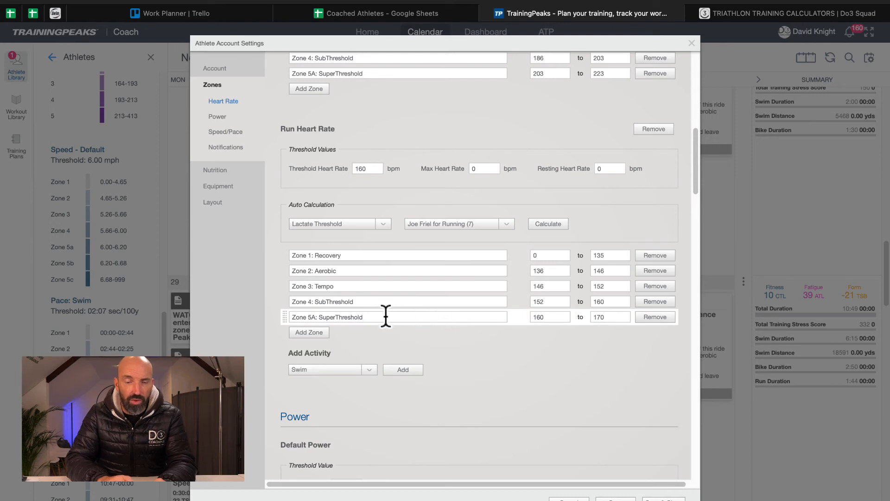
- Rename Run heart rate Zone 4 as "Zone 4: Threshold" and remove the letter A from the Zone 5A name
{"action": "left_click", "coordinate": [361, 255]}
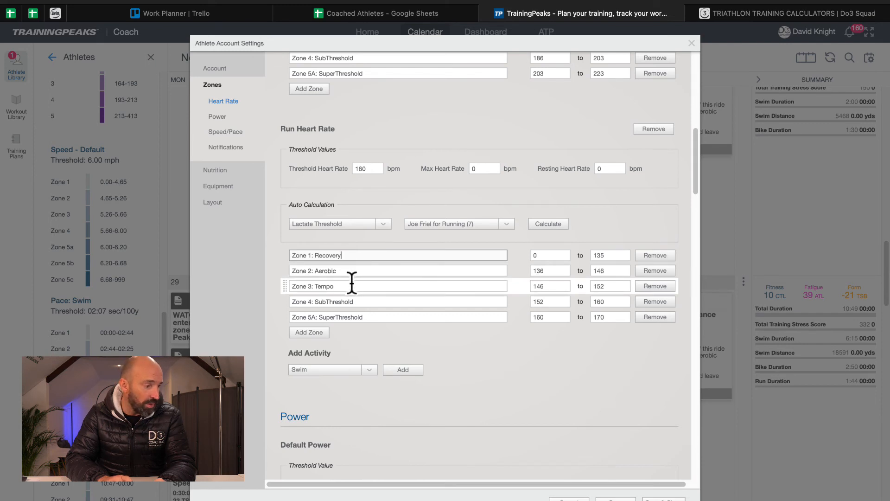
{"action": "left_click", "coordinate": [330, 302]}
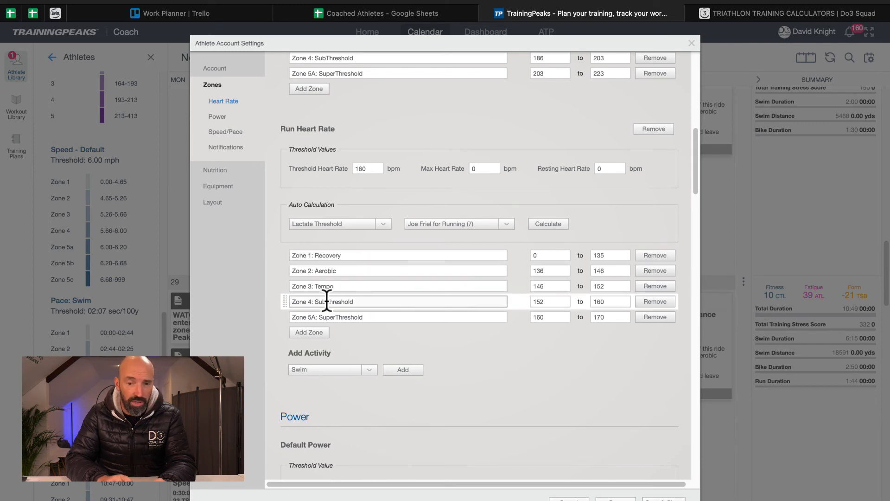
{"action": "key", "text": "BackSpace"}
{"action": "key", "text": "BackSpace"}
{"action": "key", "text": "BackSpace"}
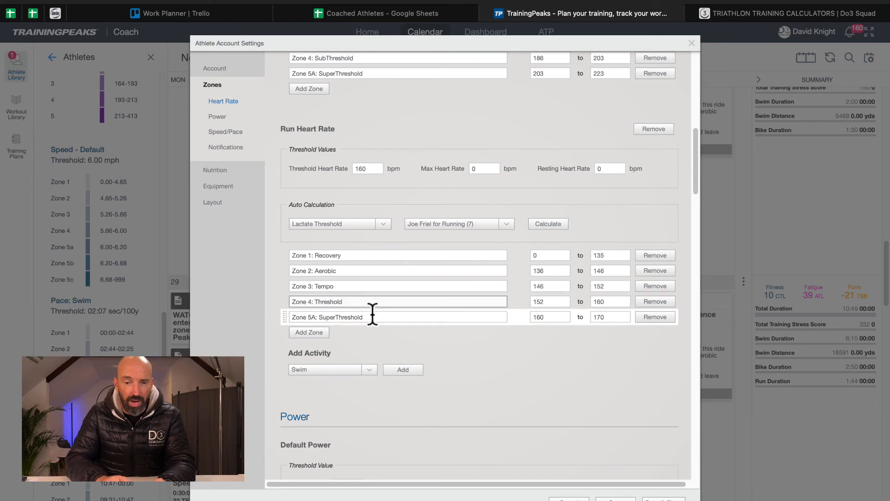
{"action": "left_click", "coordinate": [318, 317]}
{"action": "key", "text": "BackSpace"}
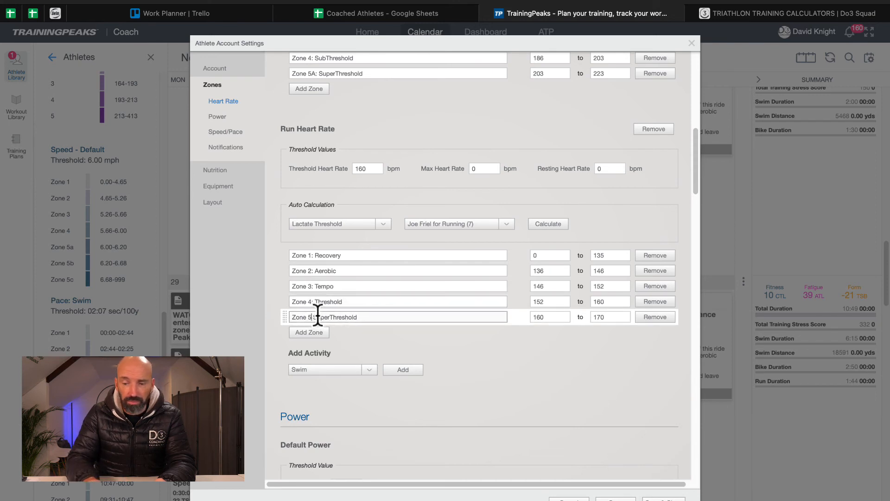
- Rename Run heart rate Zone 5 as "Zone 5: Vo2"
{"action": "left_click", "coordinate": [358, 317]}
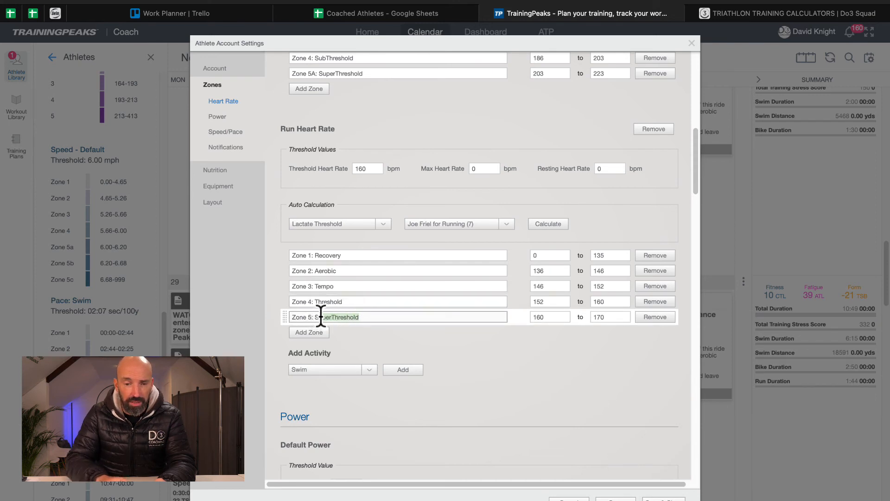
{"action": "key", "text": "BackSpace"}
{"action": "key", "text": "BackSpace"}
{"action": "key", "text": "BackSpace"}
{"action": "key", "text": "BackSpace"}
{"action": "key", "text": "BackSpace"}
{"action": "key", "text": "BackSpace"}
{"action": "key", "text": "BackSpace"}
{"action": "key", "text": "BackSpace"}
{"action": "key", "text": "BackSpace"}
{"action": "key", "text": "BackSpace"}
{"action": "key", "text": "BackSpace"}
{"action": "key", "text": "BackSpace"}
{"action": "key", "text": "BackSpace"}
{"action": "key", "text": "BackSpace"}
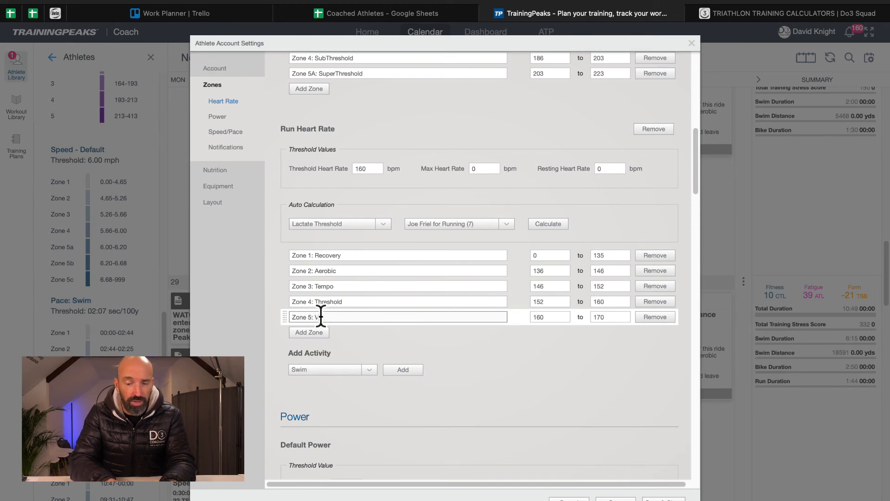
{"action": "type", "text": "VO2"}
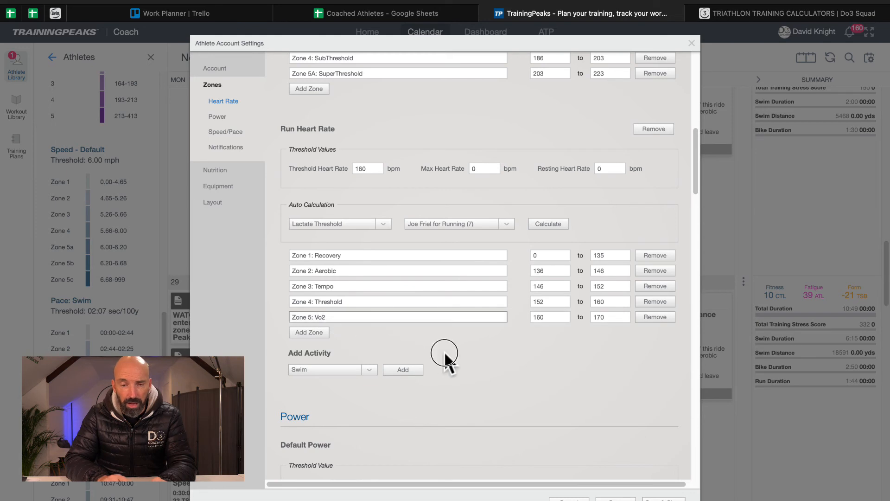
- Save the athlete's zone settings, close them, and acknowledge the threshold update to the planned workouts
{"action": "scroll", "coordinate": [536, 426], "scroll_direction": "down", "scroll_amount": 1}
{"action": "scroll", "coordinate": [535, 425], "scroll_direction": "down", "scroll_amount": 5}
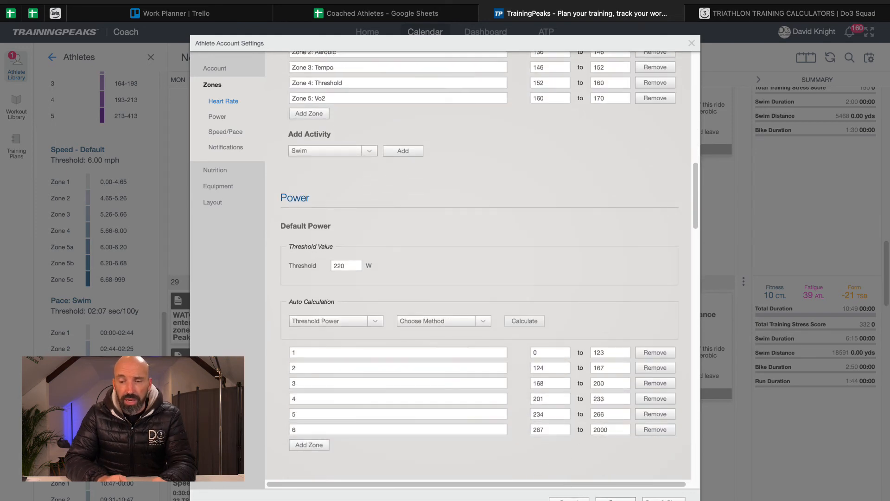
{"action": "left_click", "coordinate": [616, 499]}
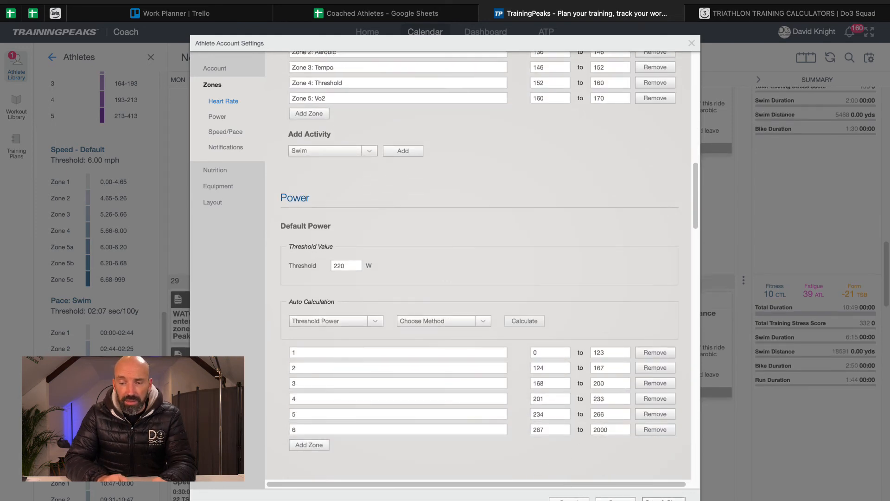
{"action": "left_click", "coordinate": [664, 500]}
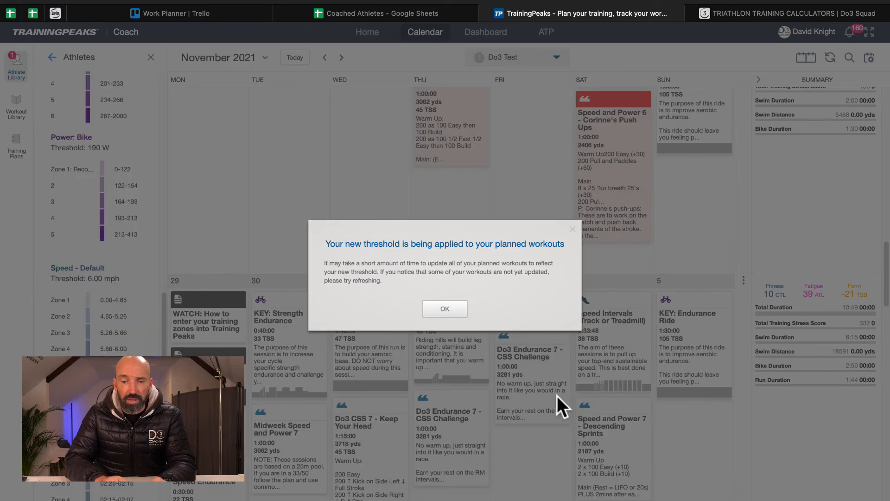
{"action": "left_click", "coordinate": [445, 309]}
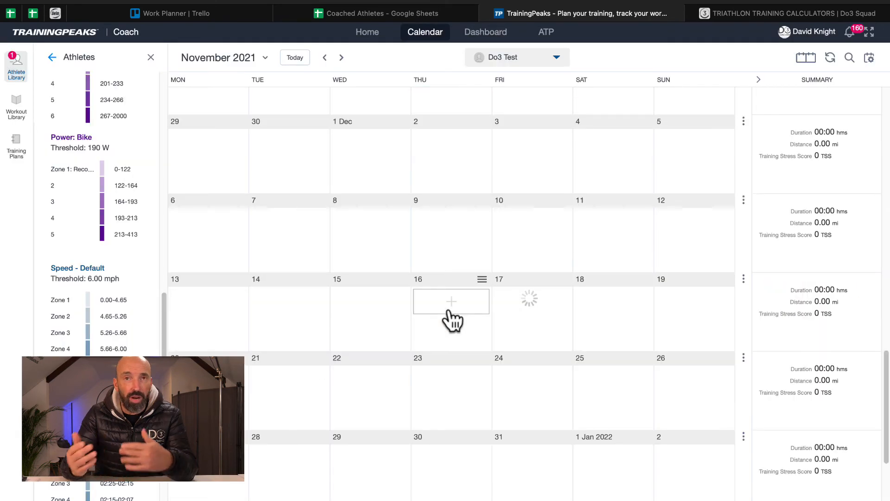
- Look over the planned Speed Intervals (Track or Treadmill) workout on Saturday 4 December and close it without changes
{"action": "scroll", "coordinate": [452, 319], "scroll_direction": "down", "scroll_amount": 3}
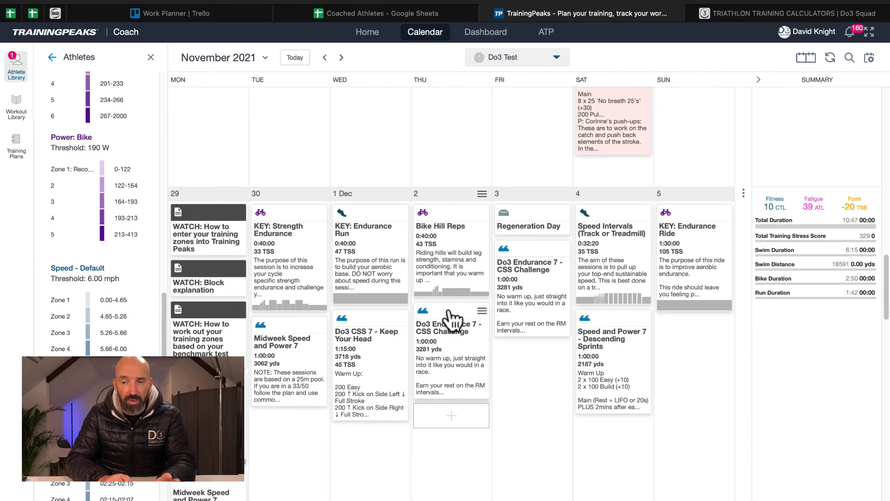
{"action": "left_click", "coordinate": [601, 284]}
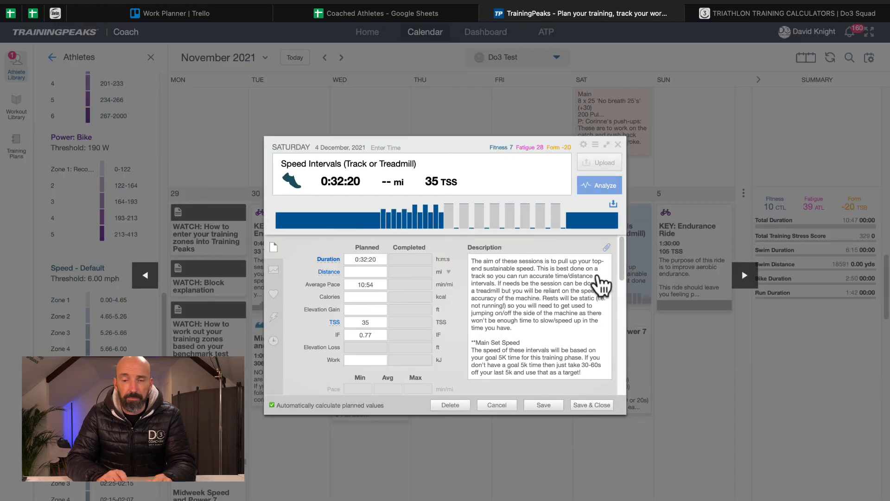
{"action": "mouse_move", "coordinate": [485, 207]}
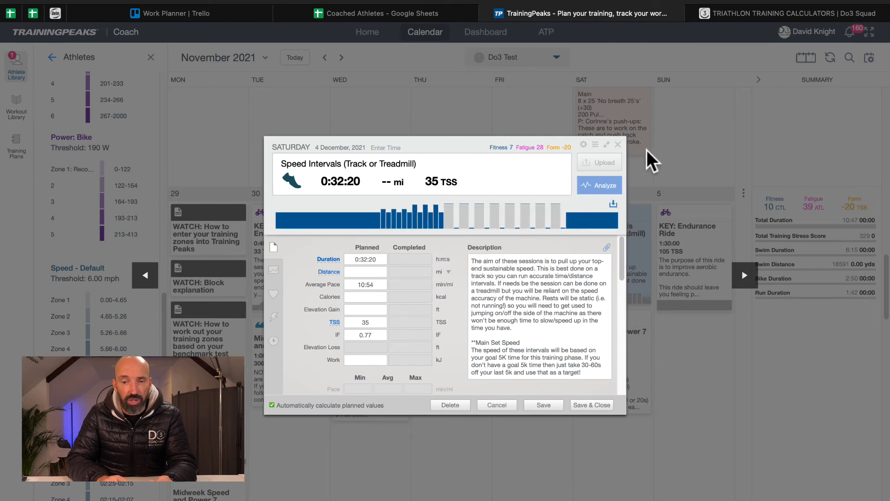
{"action": "left_click", "coordinate": [618, 144]}
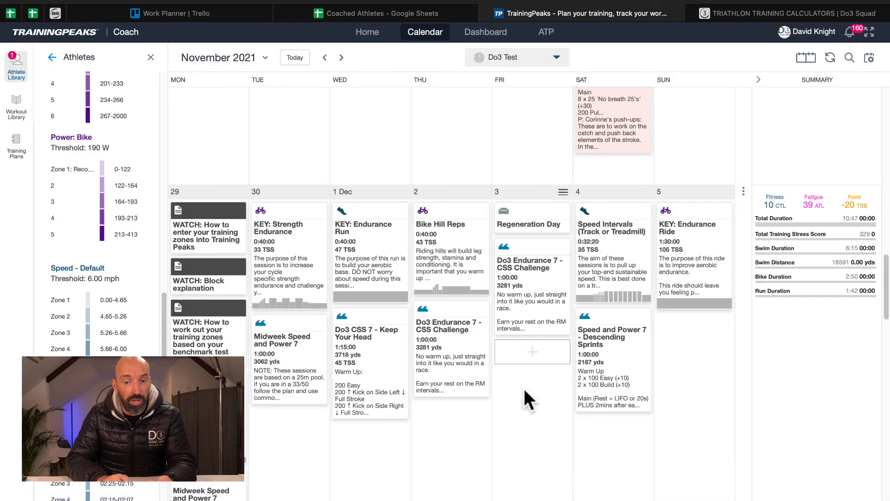
{"action": "scroll", "coordinate": [525, 391], "scroll_direction": "down", "scroll_amount": 2}
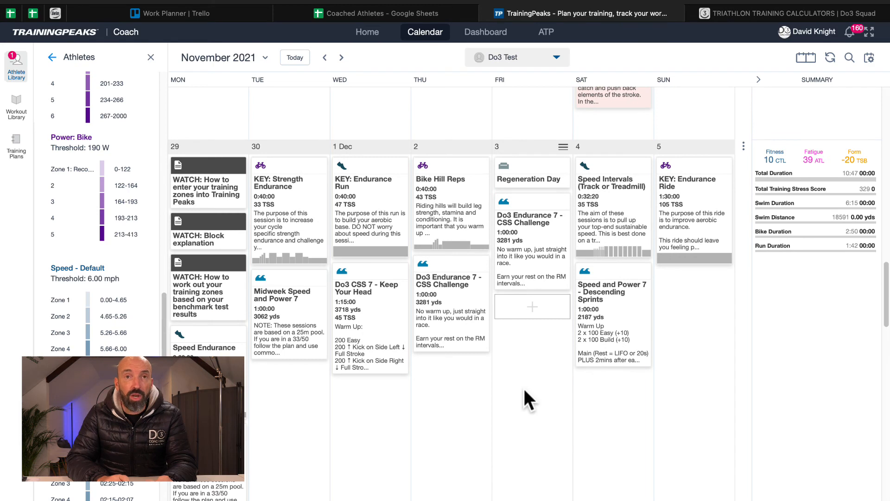
{"action": "scroll", "coordinate": [525, 390], "scroll_direction": "down", "scroll_amount": 3}
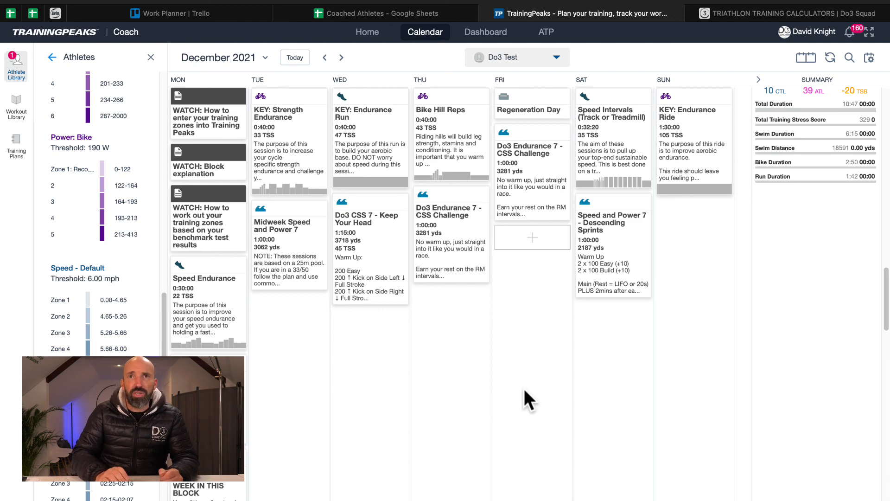
{"action": "scroll", "coordinate": [523, 387], "scroll_direction": "up", "scroll_amount": 2}
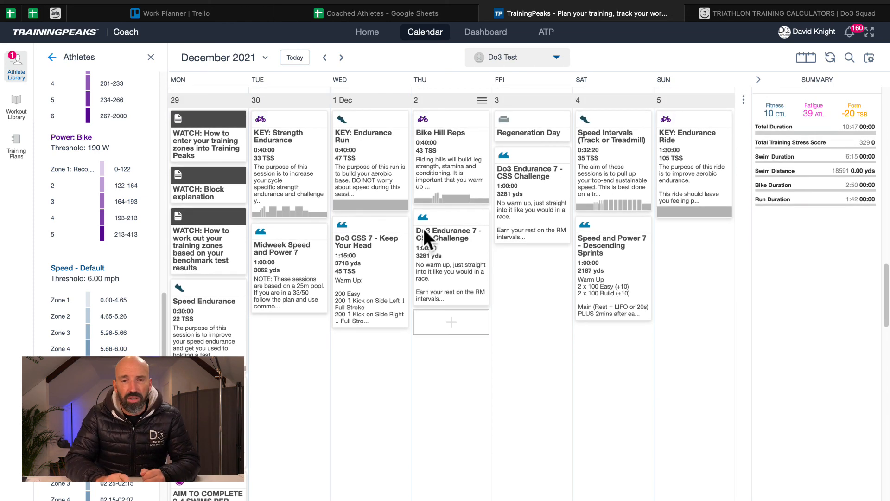